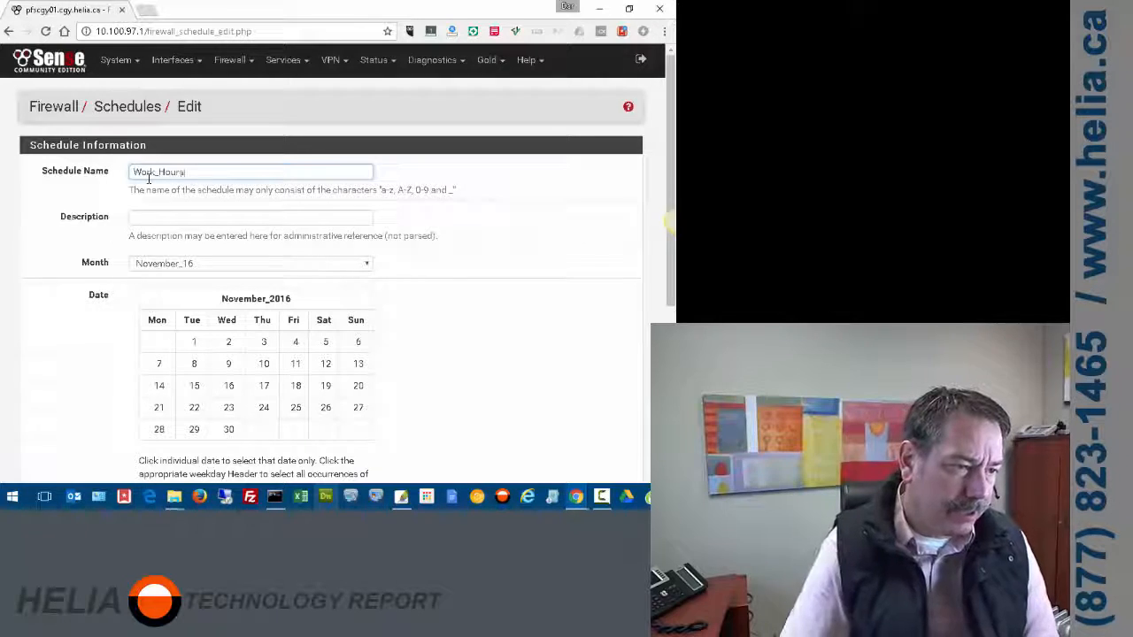
- Describe the schedule as 'Work hours at lhe office' and select Monday through Friday
{"action": "left_click", "coordinate": [150, 218]}
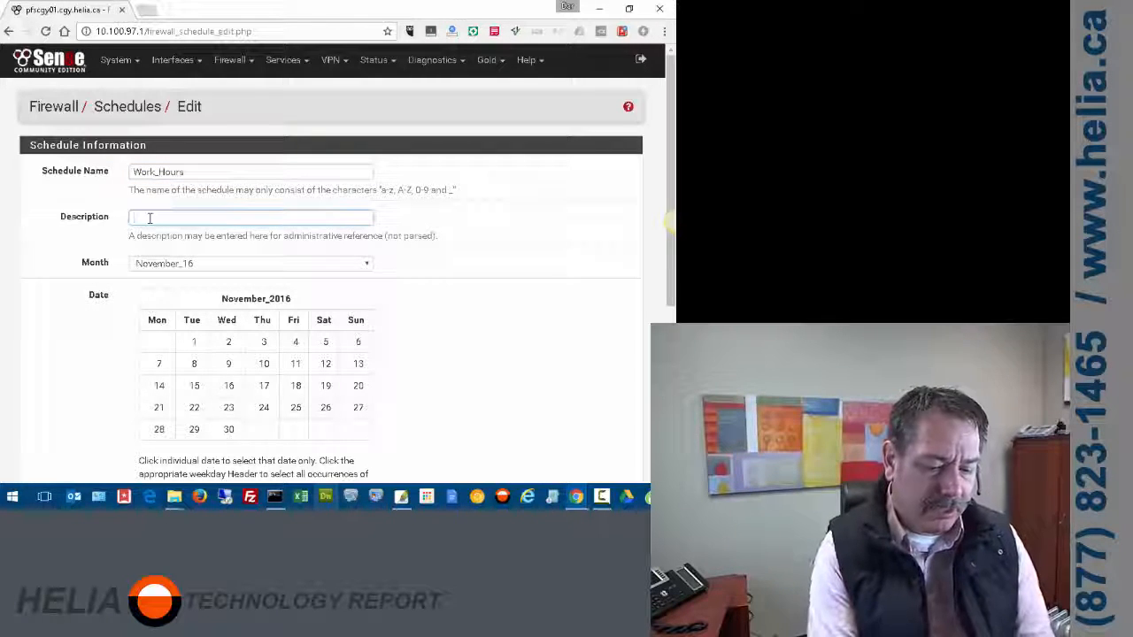
{"action": "type", "text": "Work hou"}
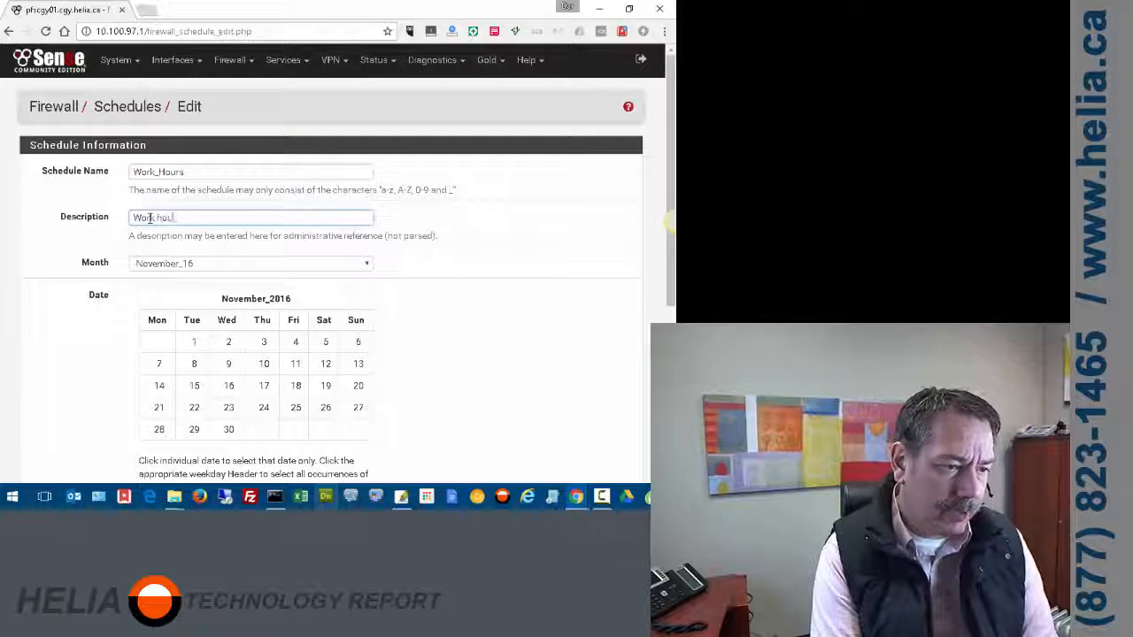
{"action": "type", "text": "rs at l"}
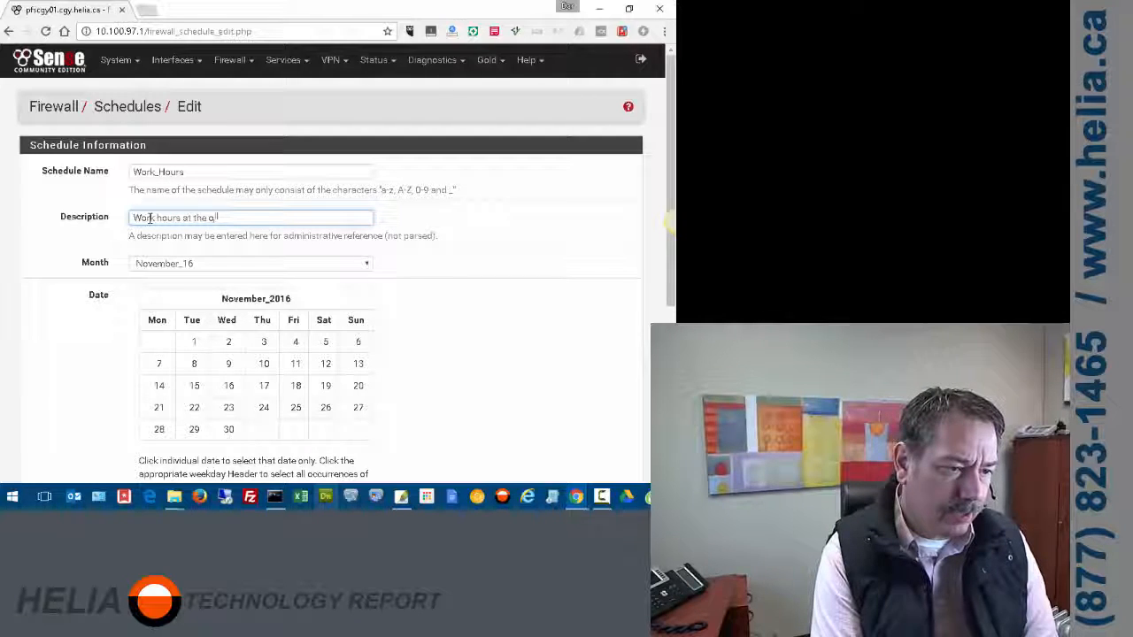
{"action": "type", "text": "he office"}
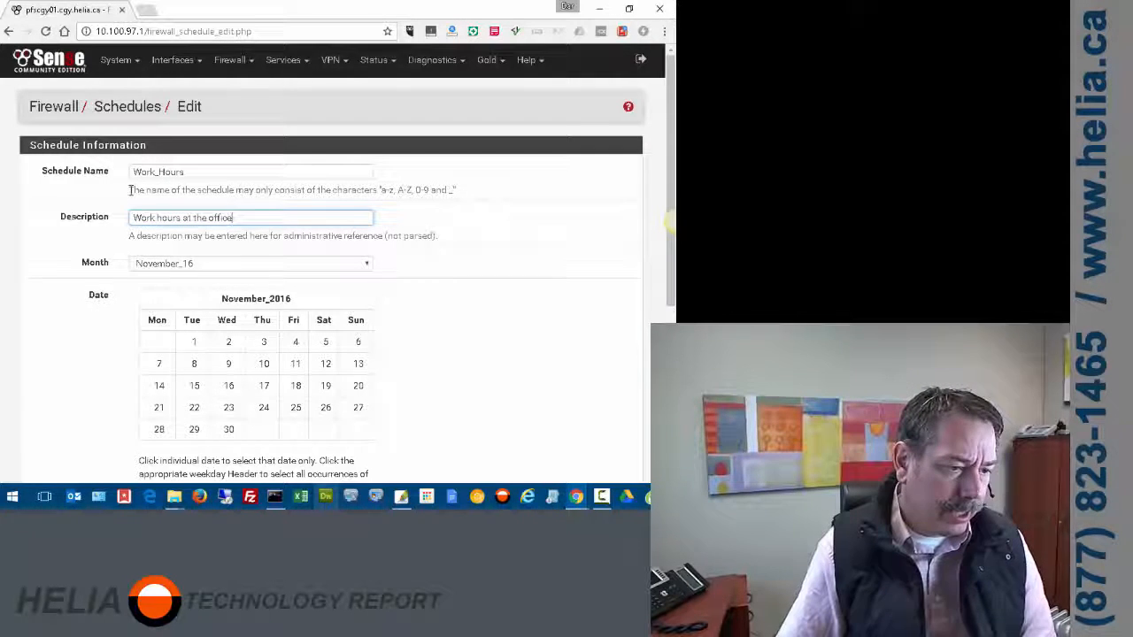
{"action": "left_click", "coordinate": [157, 320]}
{"action": "left_click", "coordinate": [191, 319]}
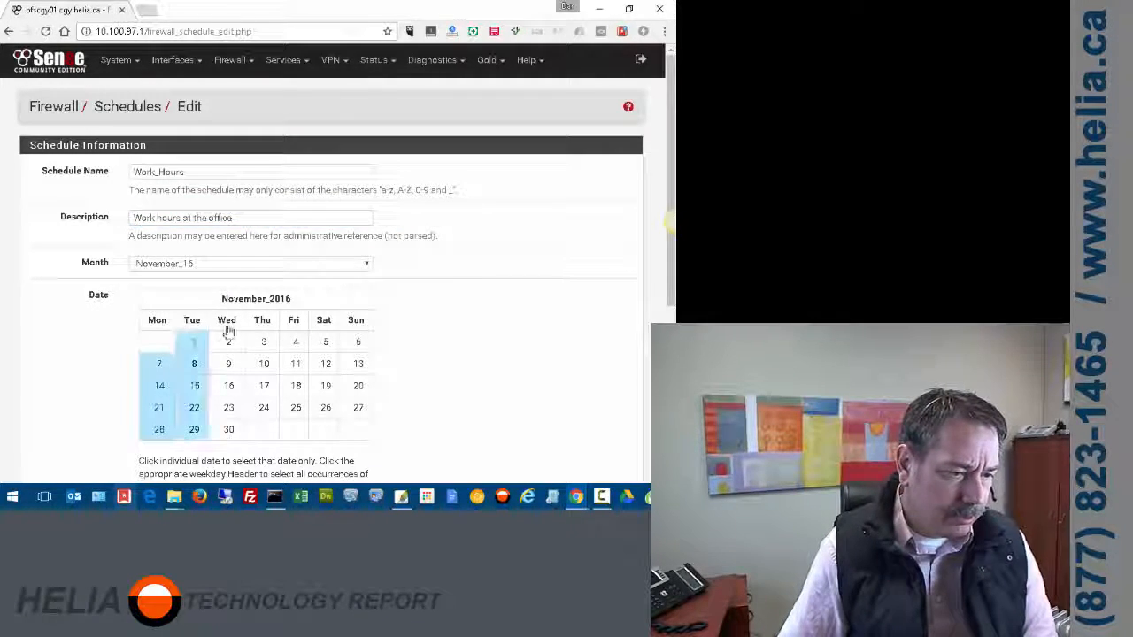
{"action": "left_click", "coordinate": [227, 320]}
{"action": "left_click", "coordinate": [262, 321]}
{"action": "left_click", "coordinate": [296, 320]}
- Add an 8:00–16:59 time range for those days and save the Work_Hours schedule
{"action": "scroll", "coordinate": [417, 359], "scroll_direction": "down", "scroll_amount": 3}
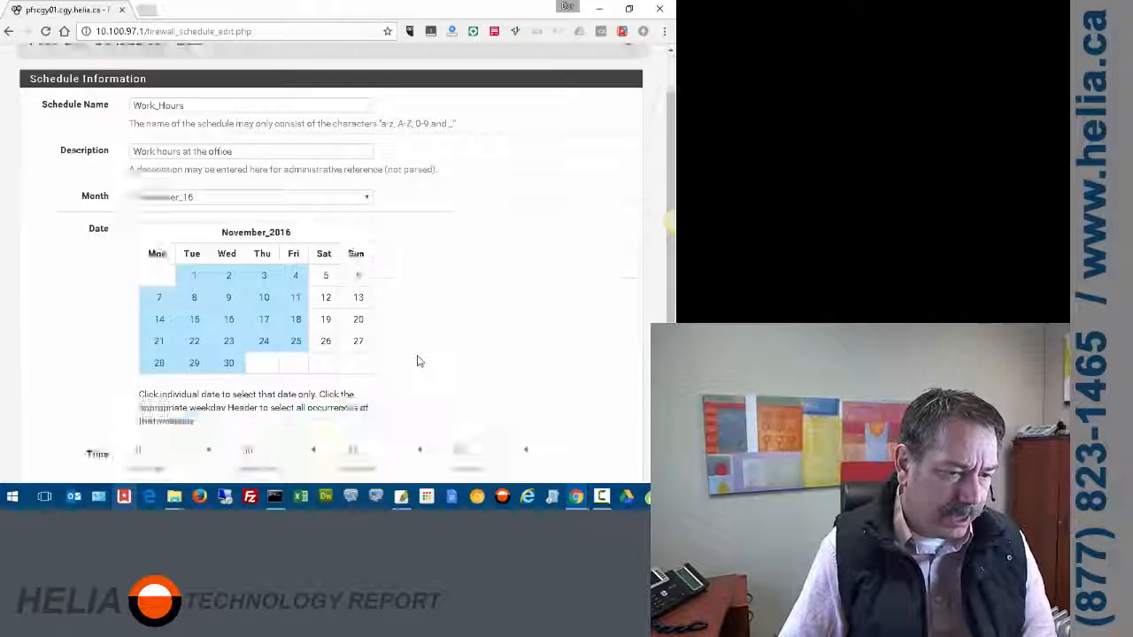
{"action": "left_click", "coordinate": [190, 319]}
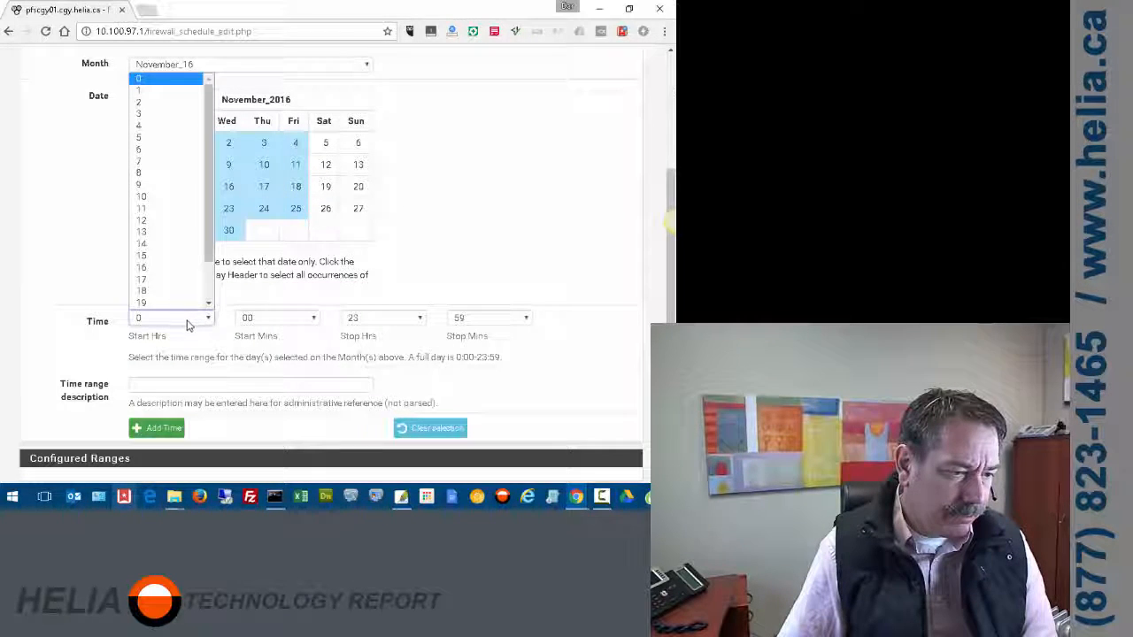
{"action": "left_click", "coordinate": [162, 176]}
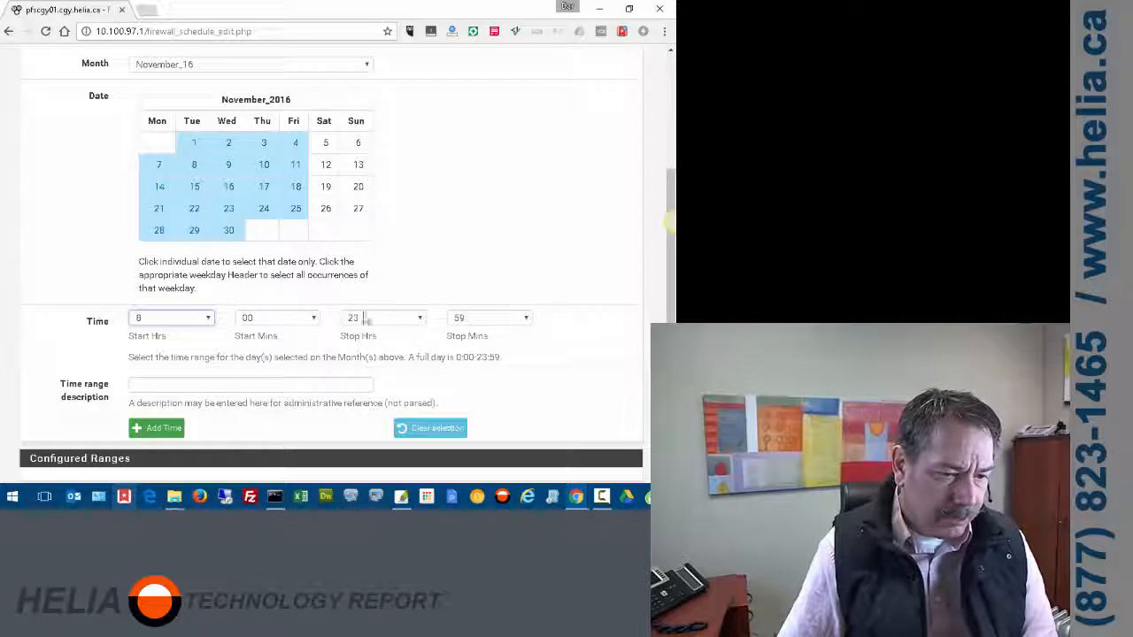
{"action": "left_click", "coordinate": [374, 318]}
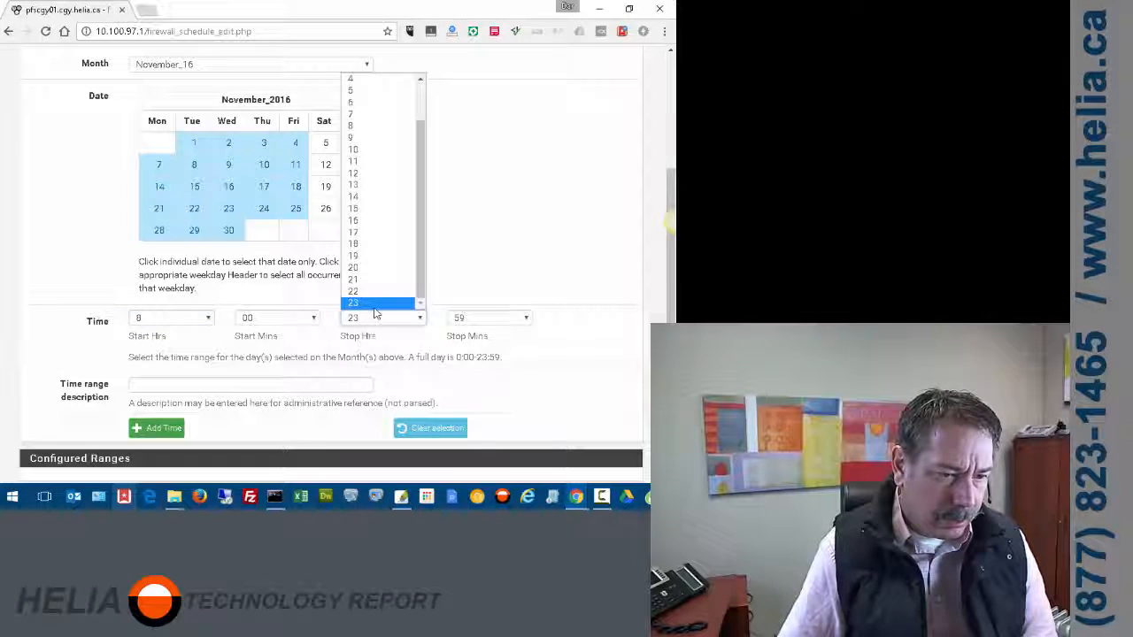
{"action": "left_click", "coordinate": [358, 224]}
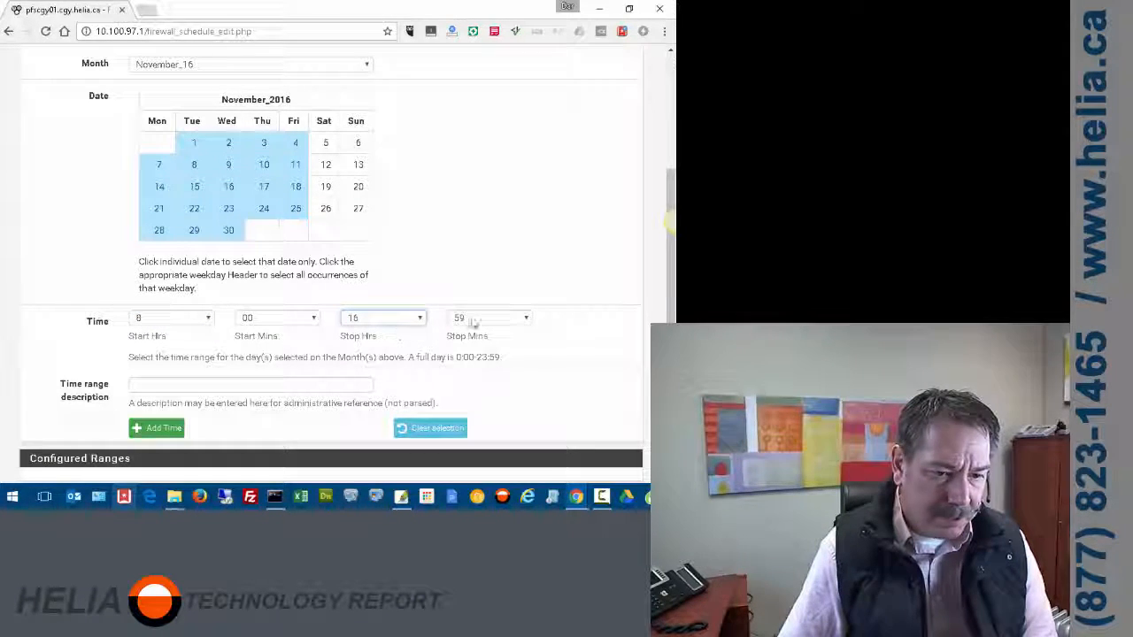
{"action": "left_click", "coordinate": [158, 428]}
{"action": "scroll", "coordinate": [576, 336], "scroll_direction": "down", "scroll_amount": 2}
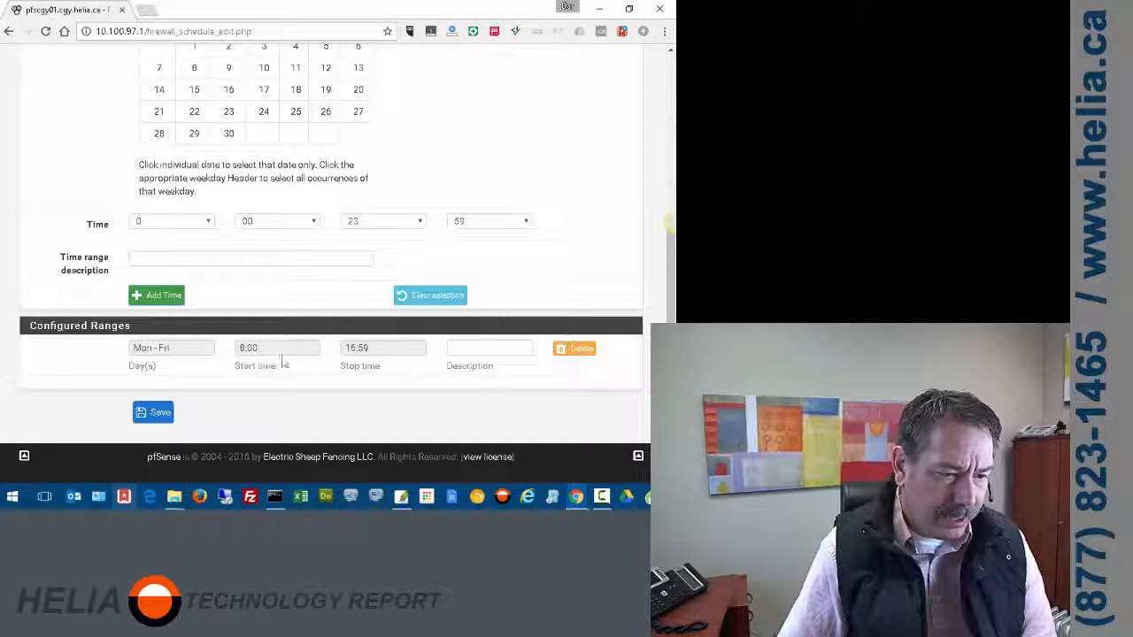
{"action": "left_click", "coordinate": [158, 412]}
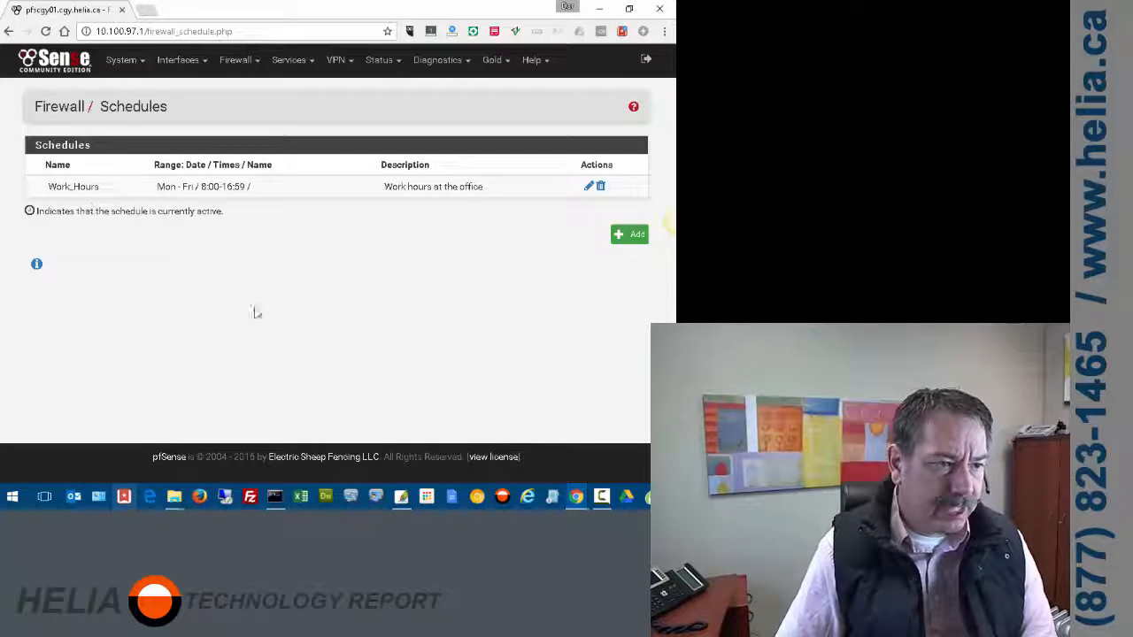
- Go to Firewall > Rules on the LAN_HELIA tab and add a rule at the top
{"action": "left_click", "coordinate": [235, 64]}
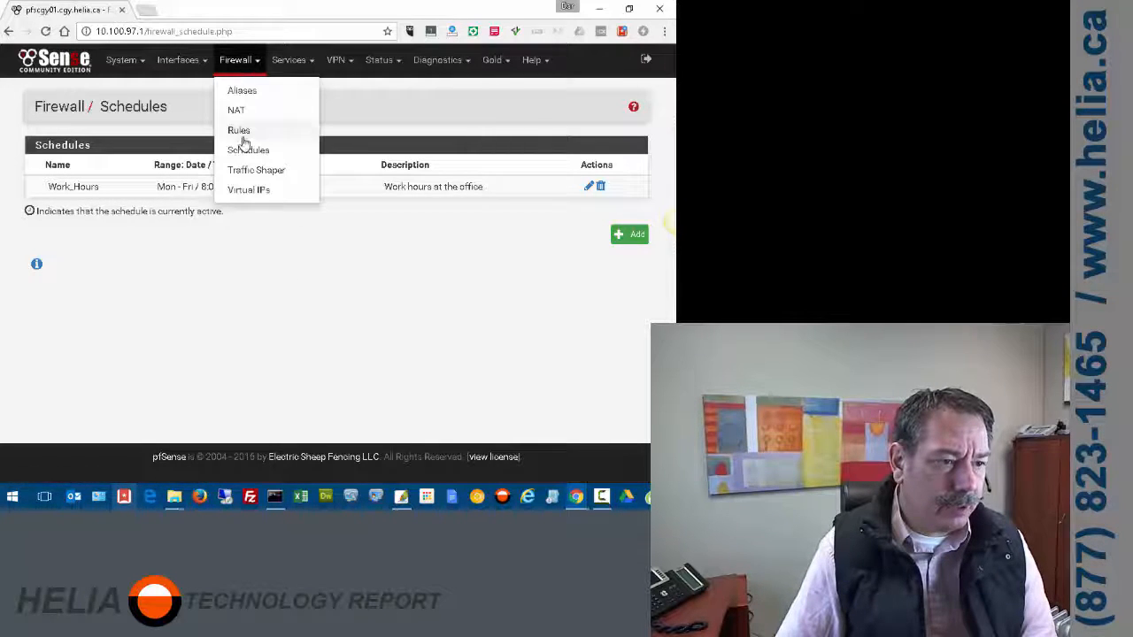
{"action": "left_click", "coordinate": [239, 132]}
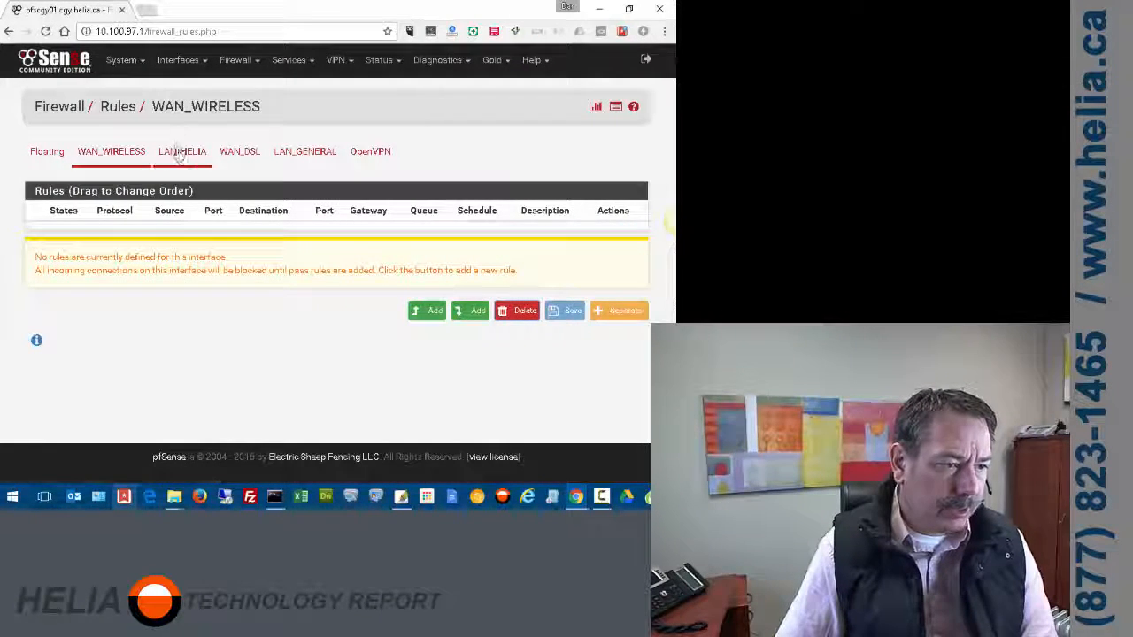
{"action": "left_click", "coordinate": [181, 153]}
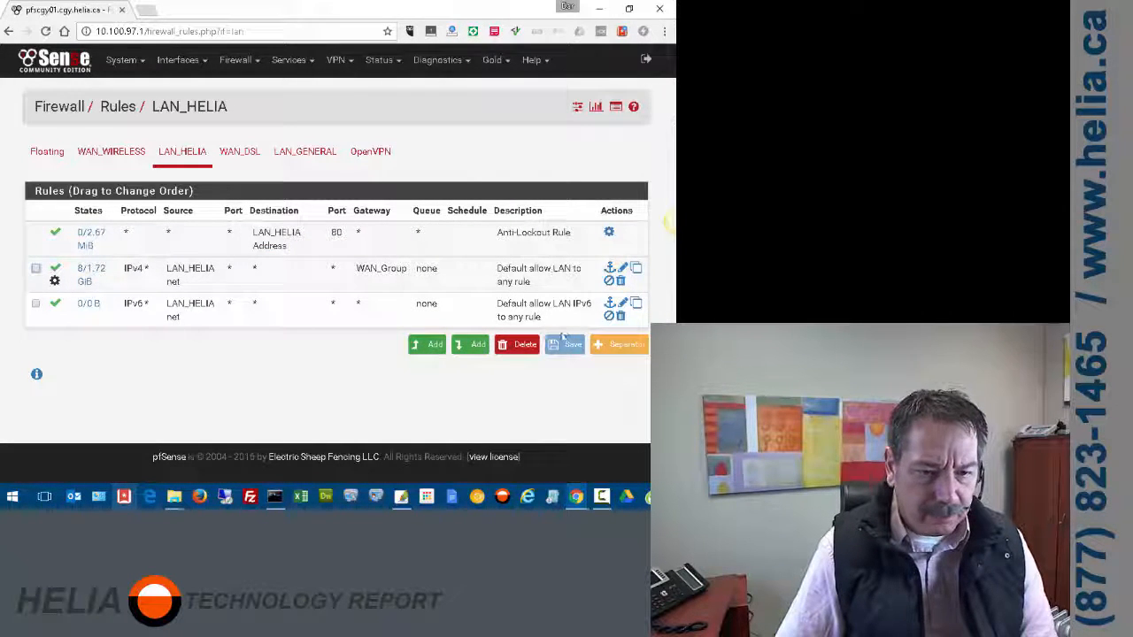
{"action": "left_click", "coordinate": [431, 348]}
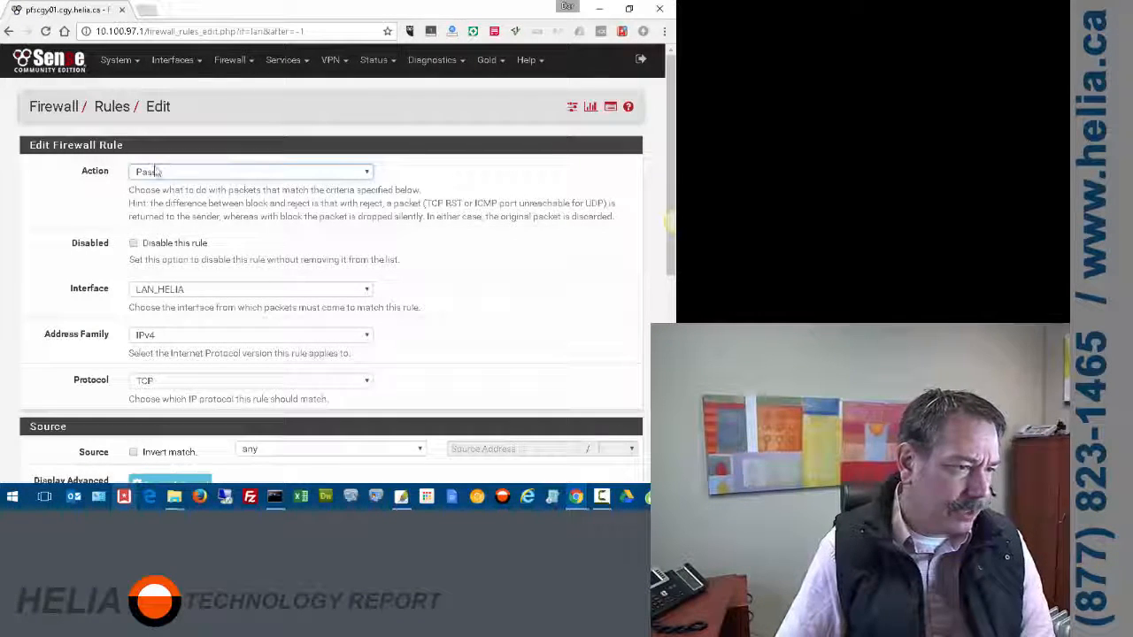
- Set the new rule's action to Block and its source to LAN_HELIA net
{"action": "left_click", "coordinate": [157, 174]}
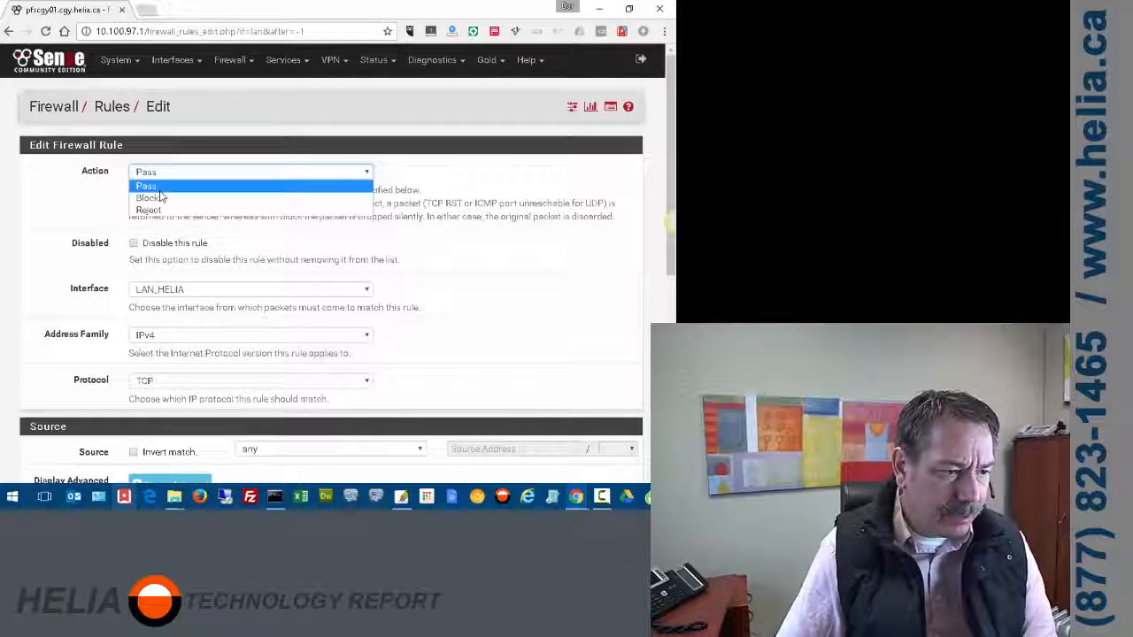
{"action": "left_click", "coordinate": [160, 199]}
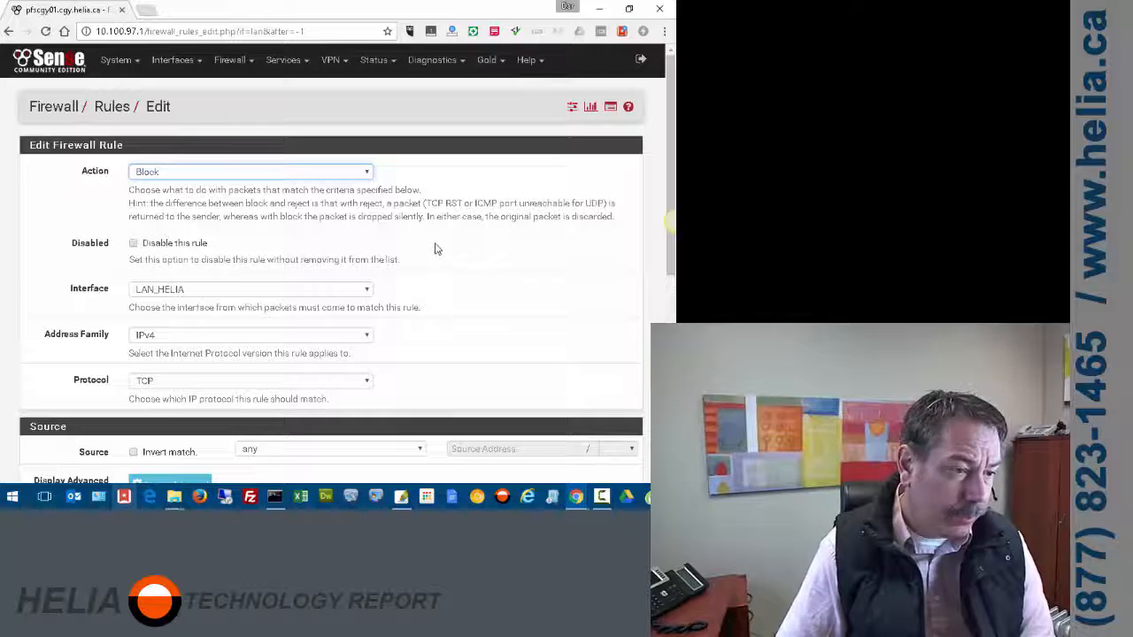
{"action": "scroll", "coordinate": [435, 247], "scroll_direction": "down", "scroll_amount": 3}
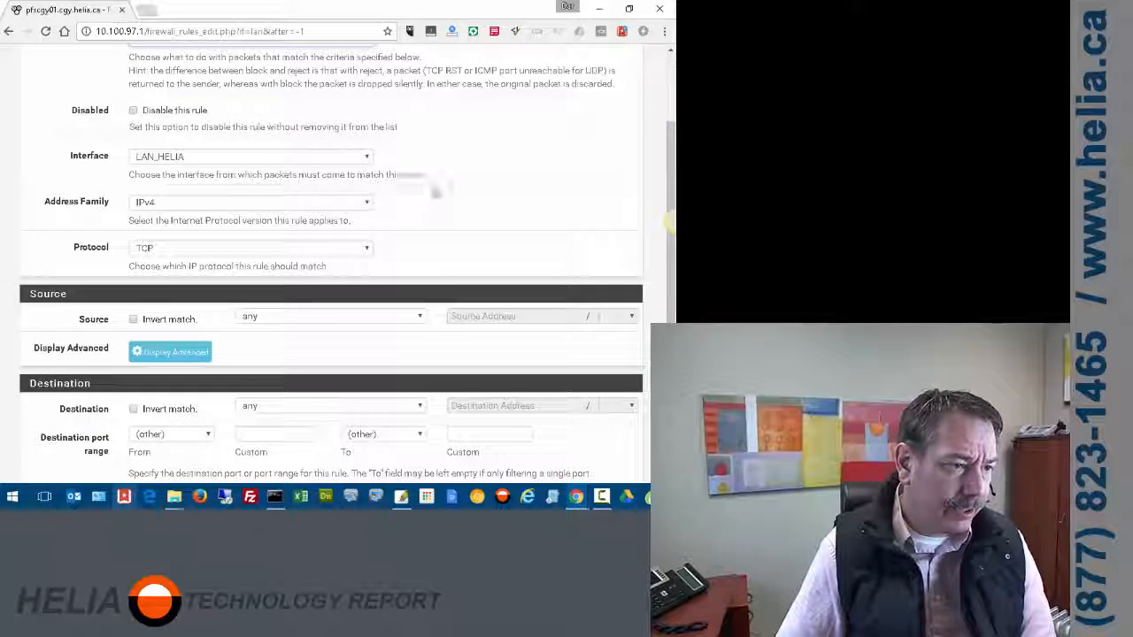
{"action": "scroll", "coordinate": [430, 179], "scroll_direction": "down", "scroll_amount": 2}
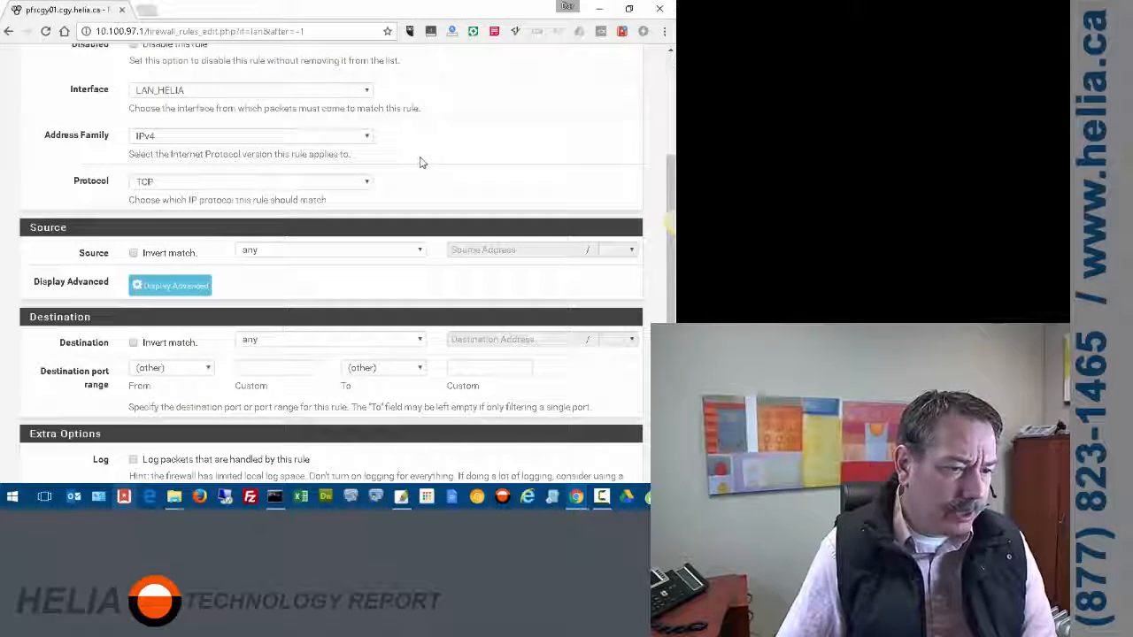
{"action": "scroll", "coordinate": [416, 157], "scroll_direction": "down", "scroll_amount": 2}
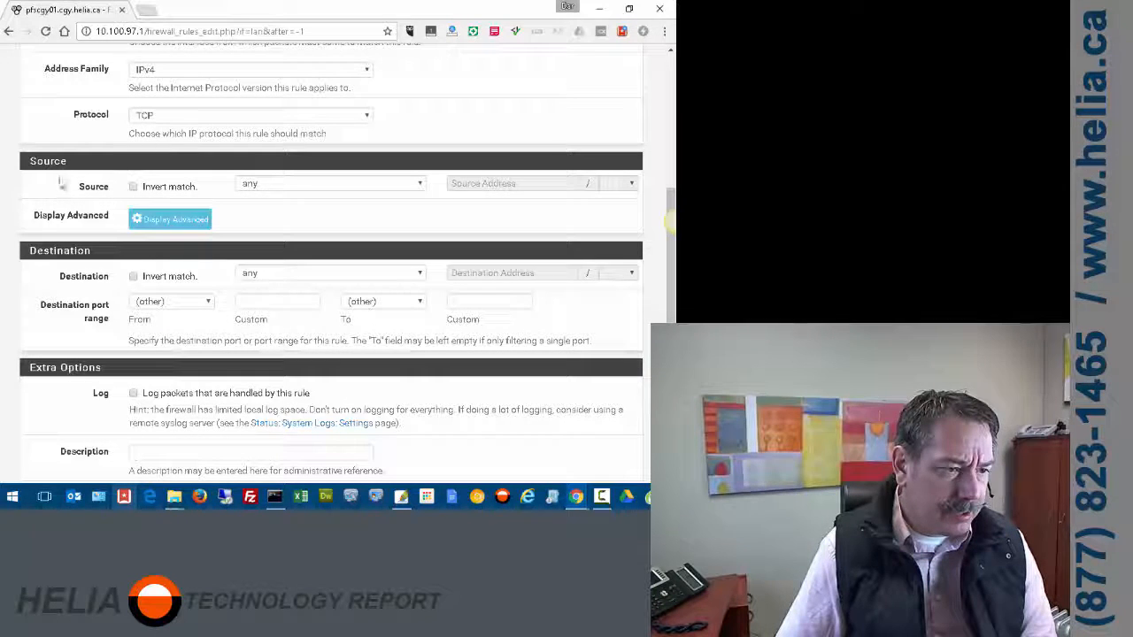
{"action": "left_click", "coordinate": [276, 185]}
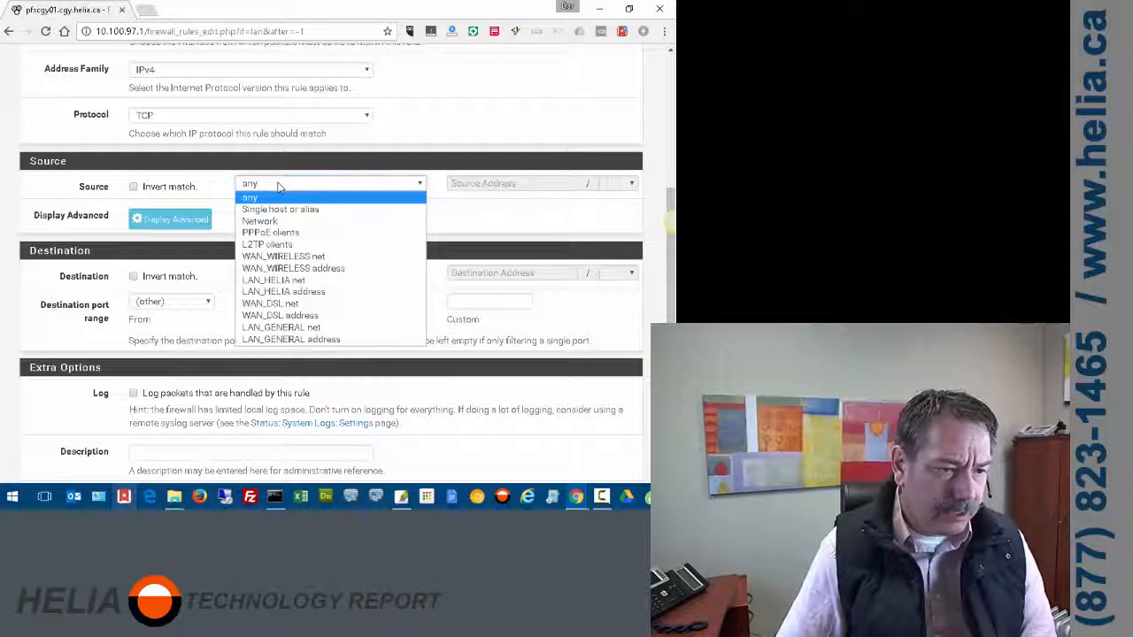
{"action": "left_click", "coordinate": [314, 281]}
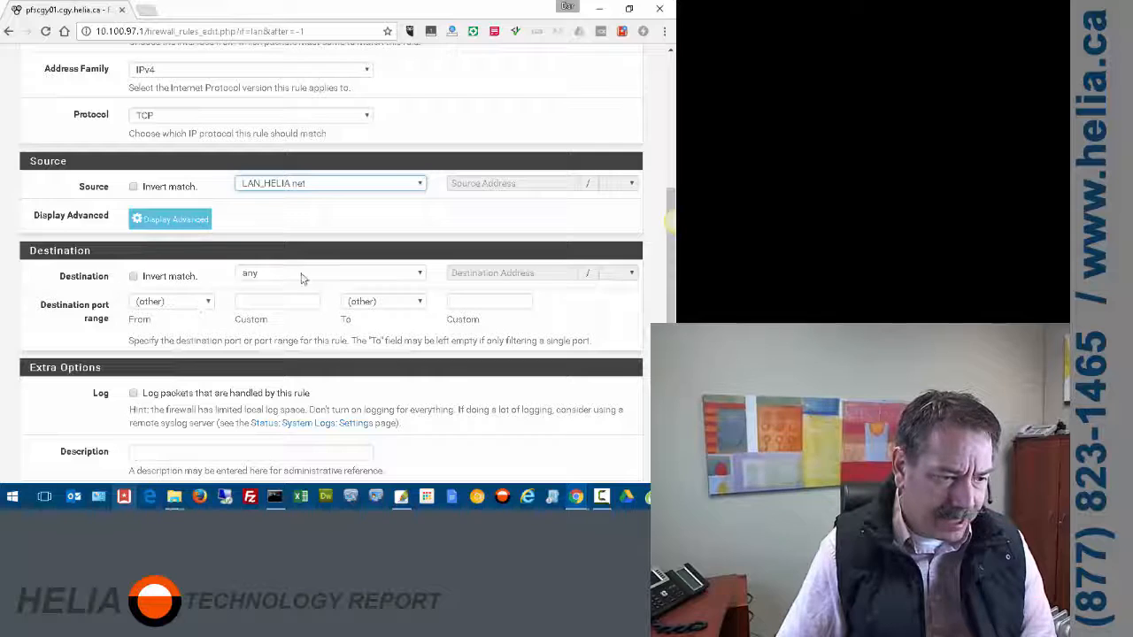
{"action": "scroll", "coordinate": [301, 278], "scroll_direction": "down", "scroll_amount": 3}
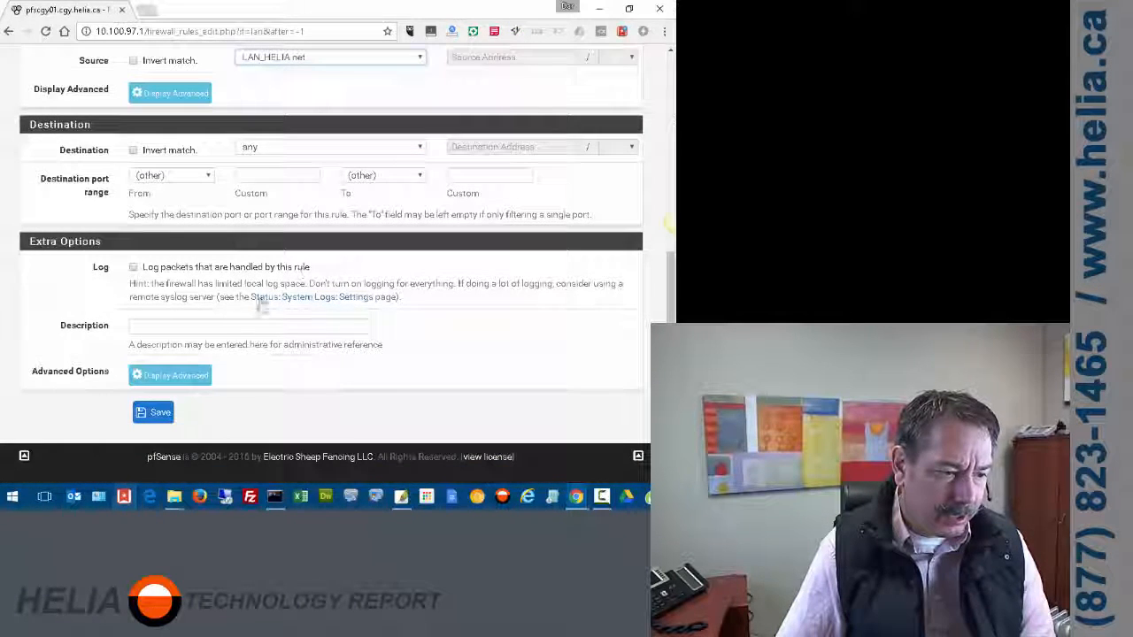
- Describe the rule 'Block normal HTTP Web Browsing during Work Hours', apply the Work_Hours schedule, and save
{"action": "left_click", "coordinate": [240, 328]}
{"action": "type", "text": "Blo"}
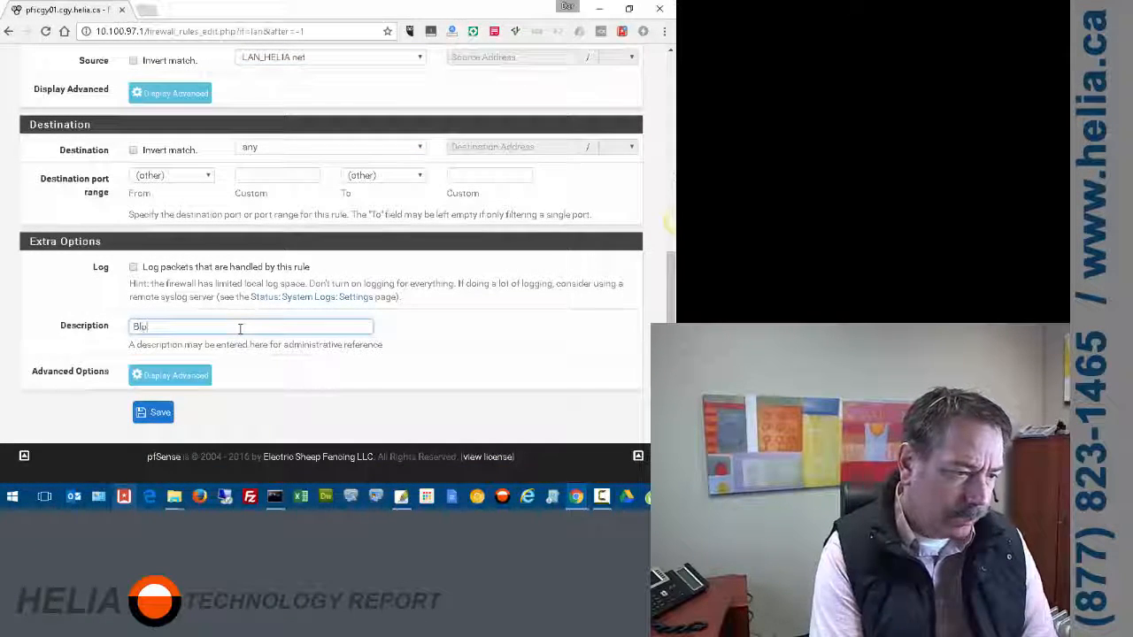
{"action": "type", "text": "ck normal"}
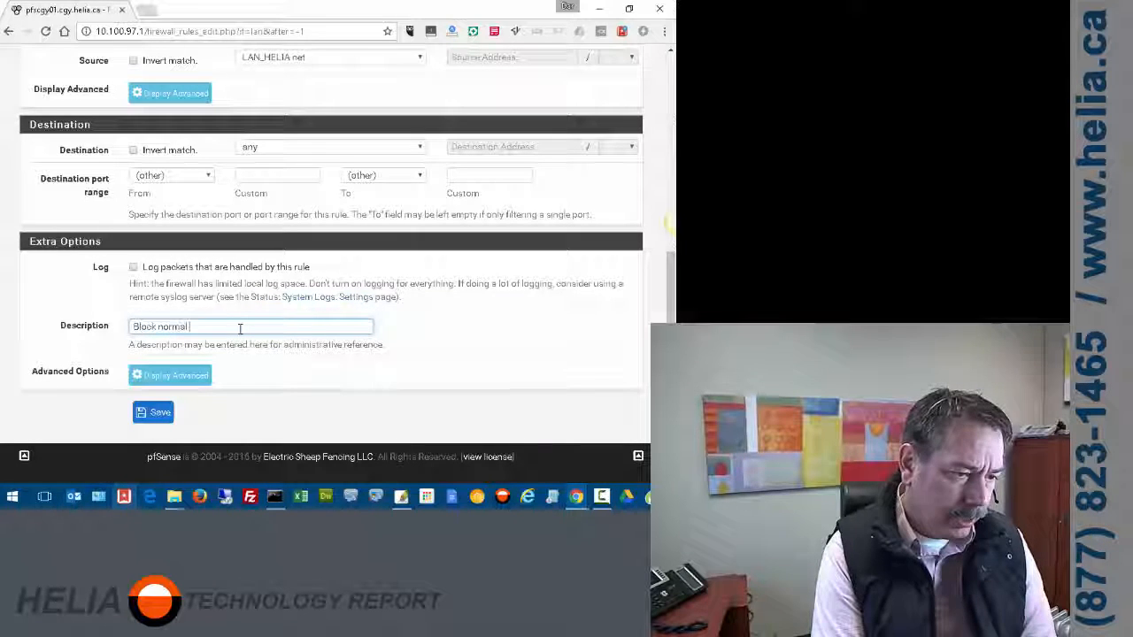
{"action": "type", "text": " HTTP Web B"}
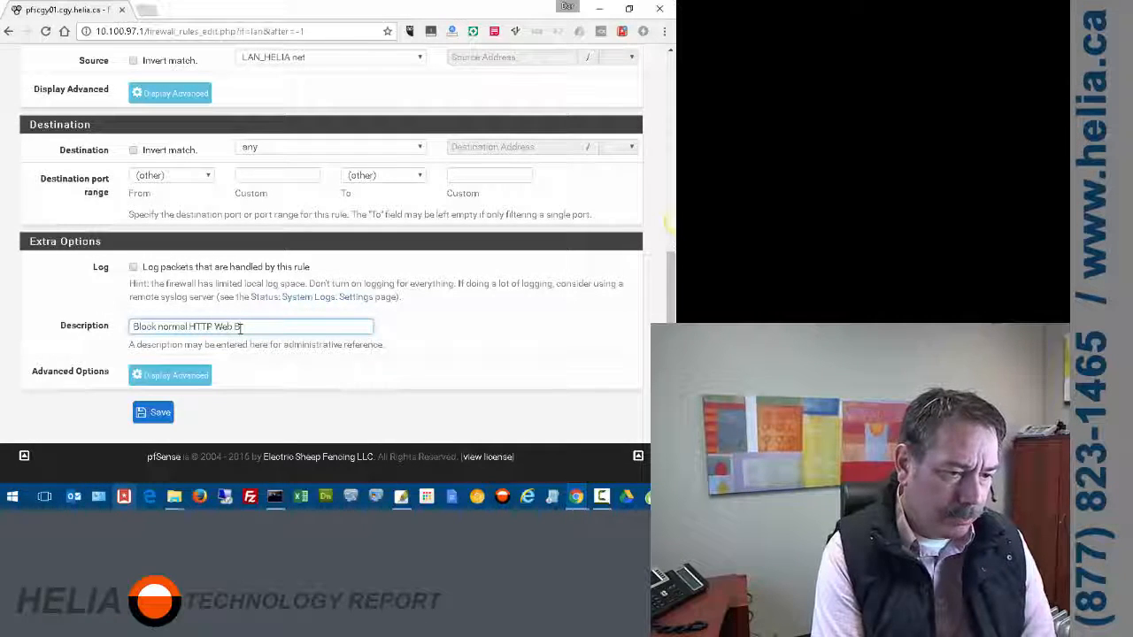
{"action": "type", "text": "rowsing d"}
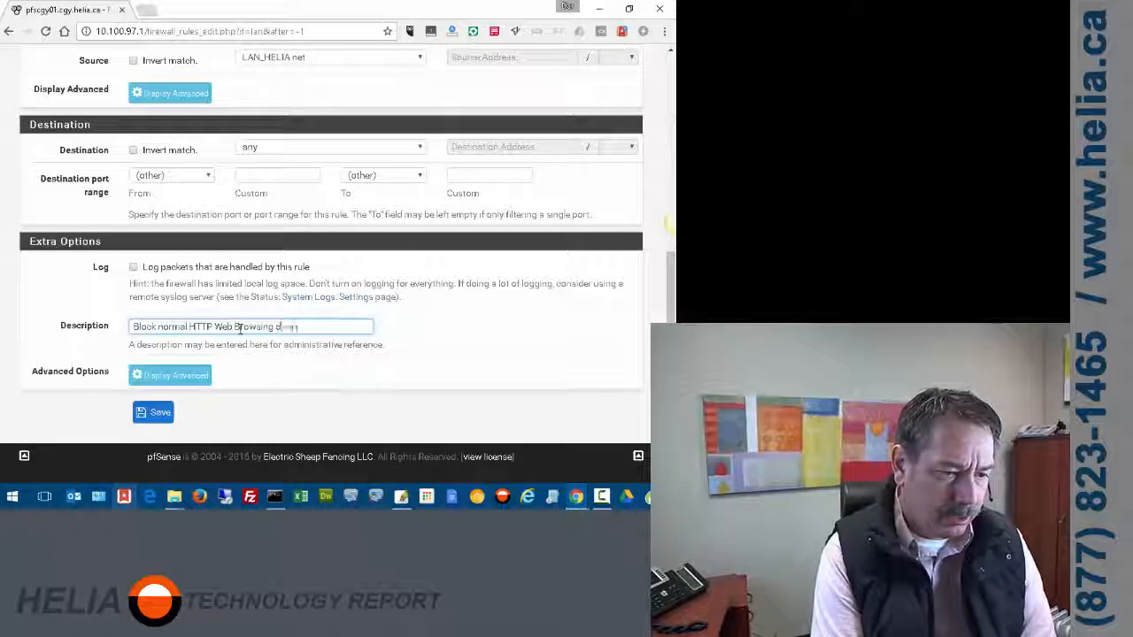
{"action": "type", "text": "uring Work Hours"}
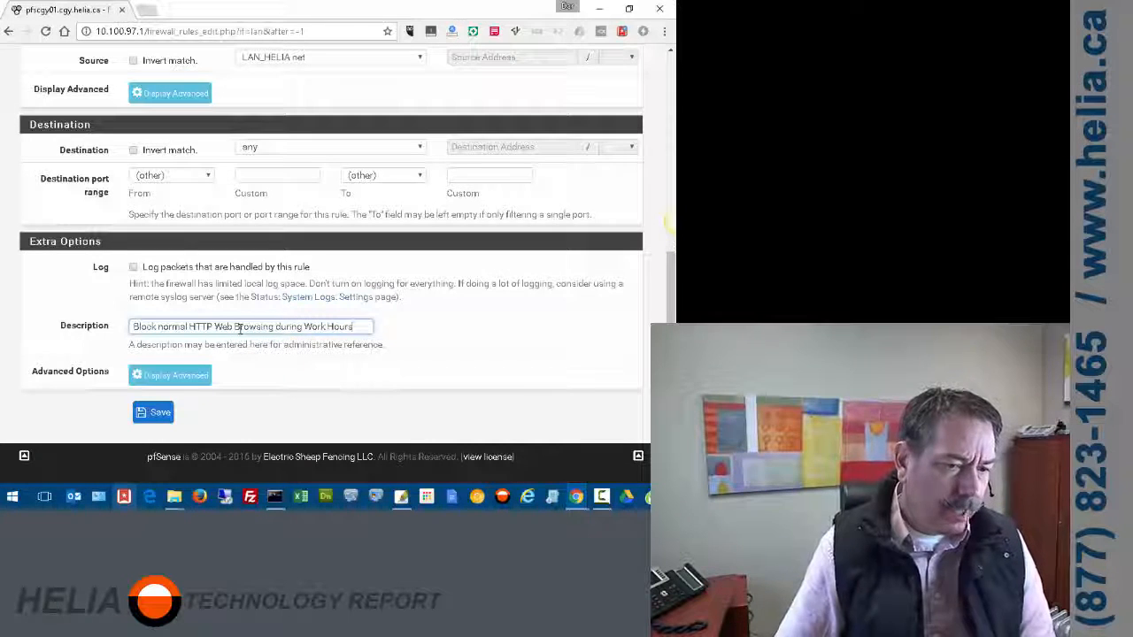
{"action": "left_click", "coordinate": [155, 376]}
{"action": "scroll", "coordinate": [328, 290], "scroll_direction": "down", "scroll_amount": 7}
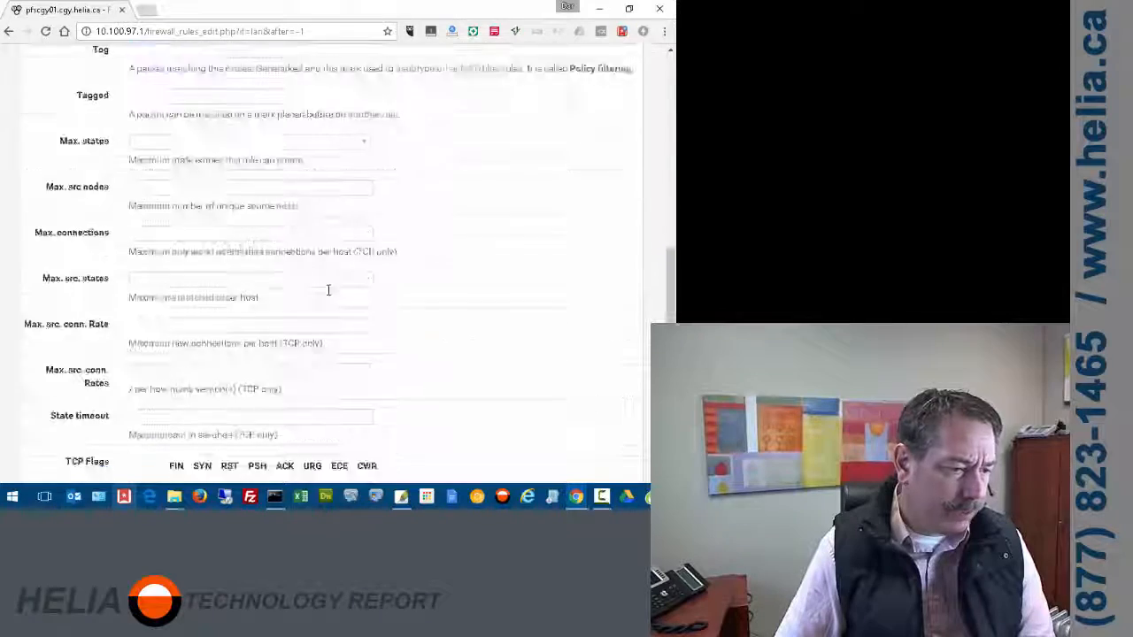
{"action": "scroll", "coordinate": [327, 290], "scroll_direction": "down", "scroll_amount": 6}
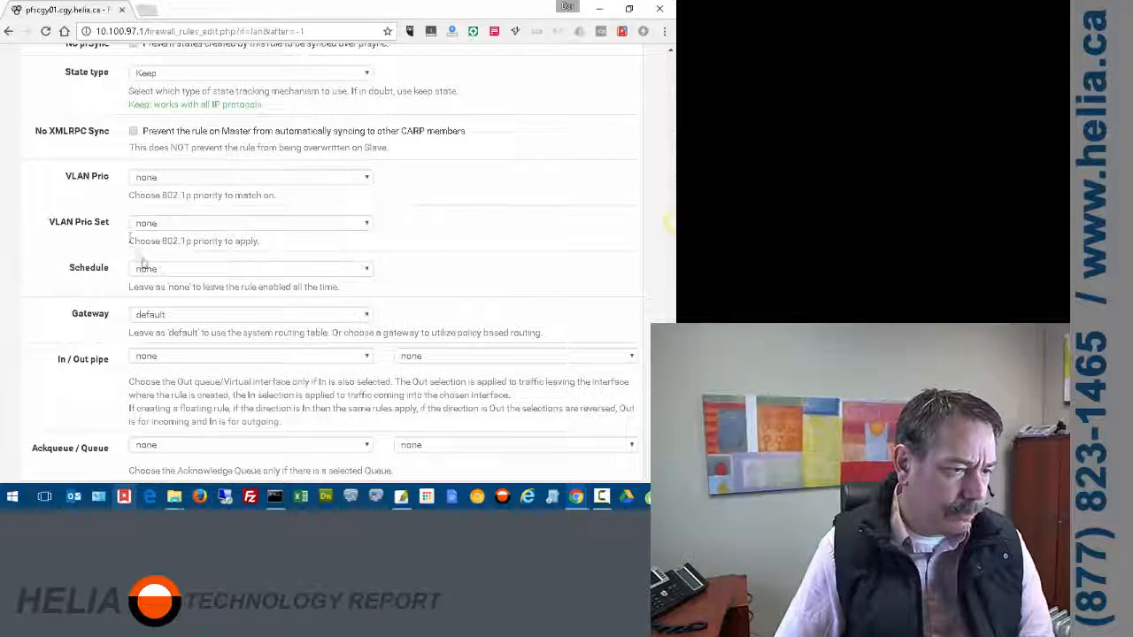
{"action": "left_click", "coordinate": [147, 269]}
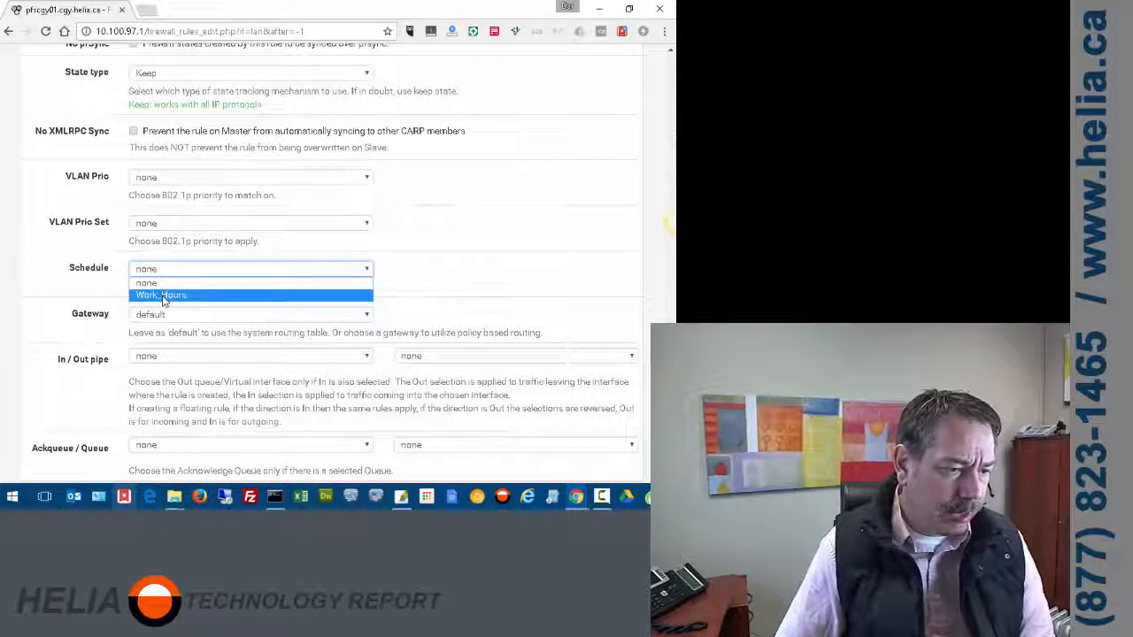
{"action": "left_click", "coordinate": [162, 297]}
{"action": "scroll", "coordinate": [472, 248], "scroll_direction": "down", "scroll_amount": 2}
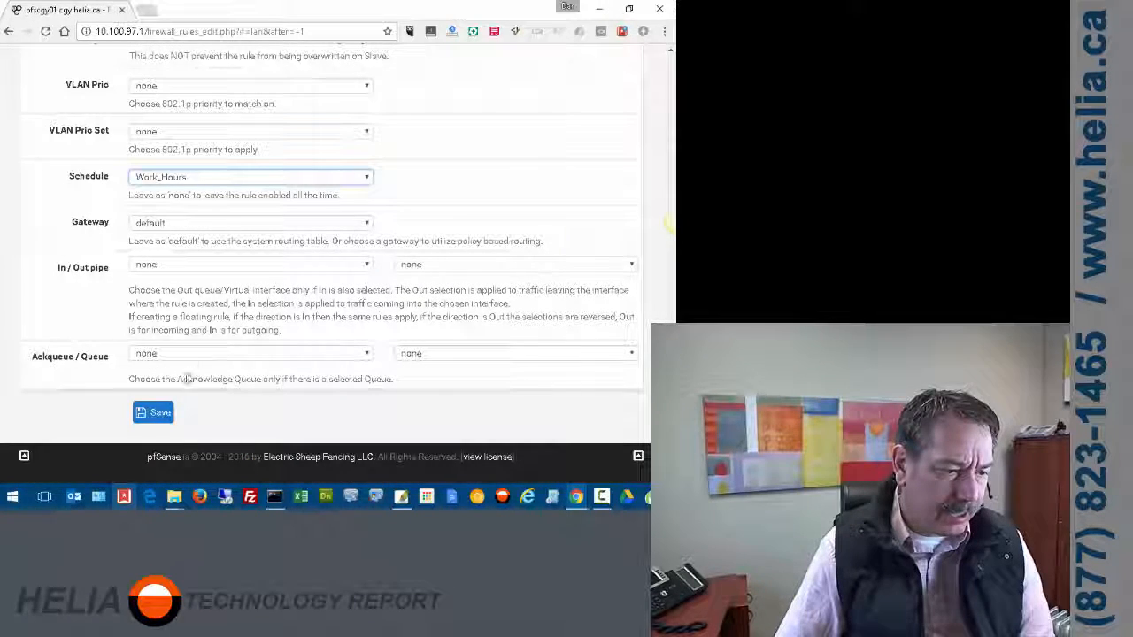
{"action": "left_click", "coordinate": [154, 413]}
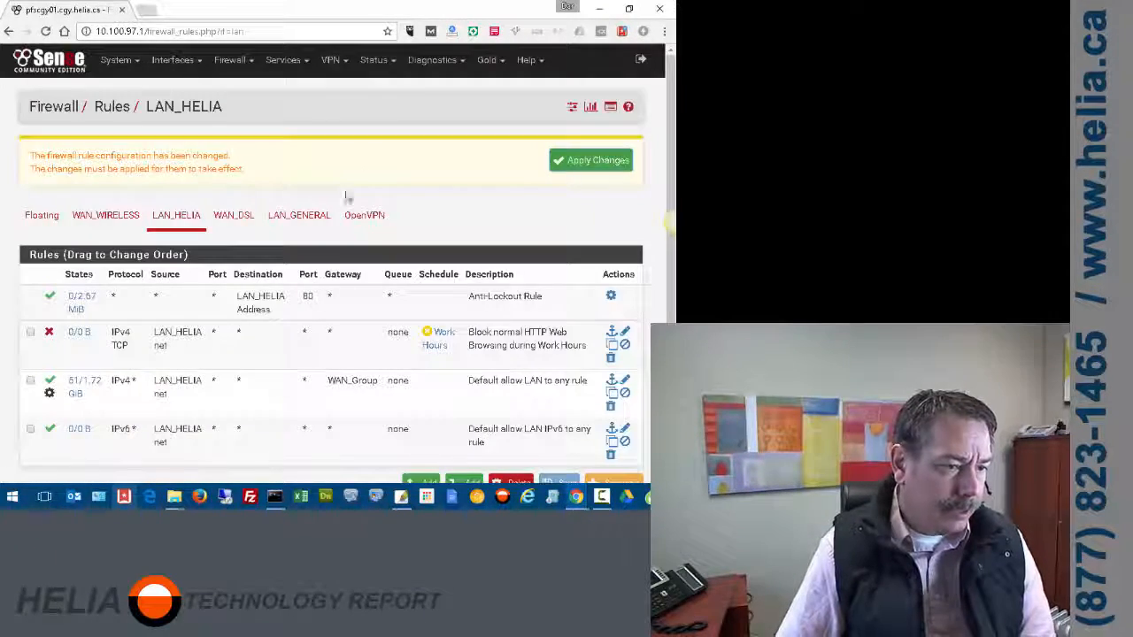
{"action": "scroll", "coordinate": [389, 177], "scroll_direction": "down", "scroll_amount": 2}
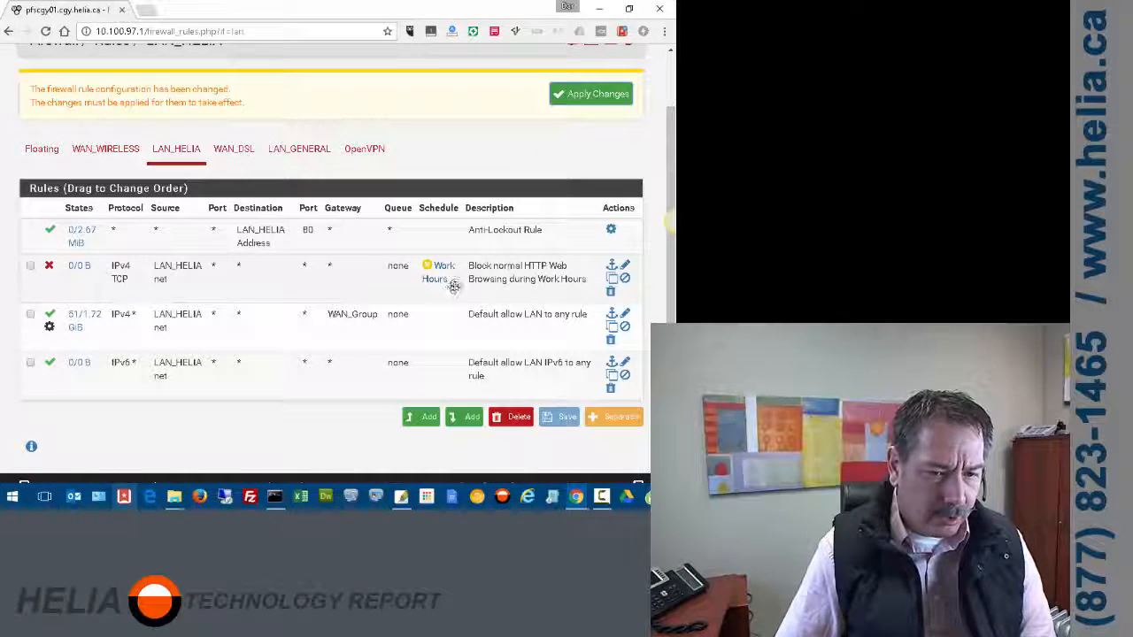
{"action": "mouse_move", "coordinate": [441, 279]}
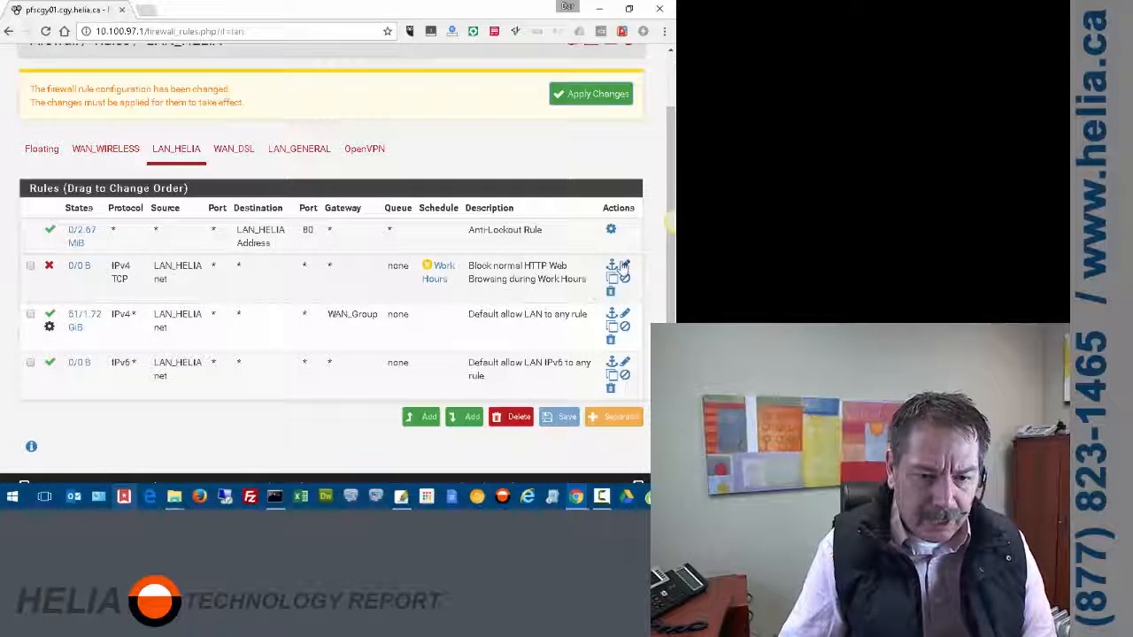
- Edit the Work Hours block rule to match destination port HTTP (80) and save it
{"action": "left_click", "coordinate": [623, 269]}
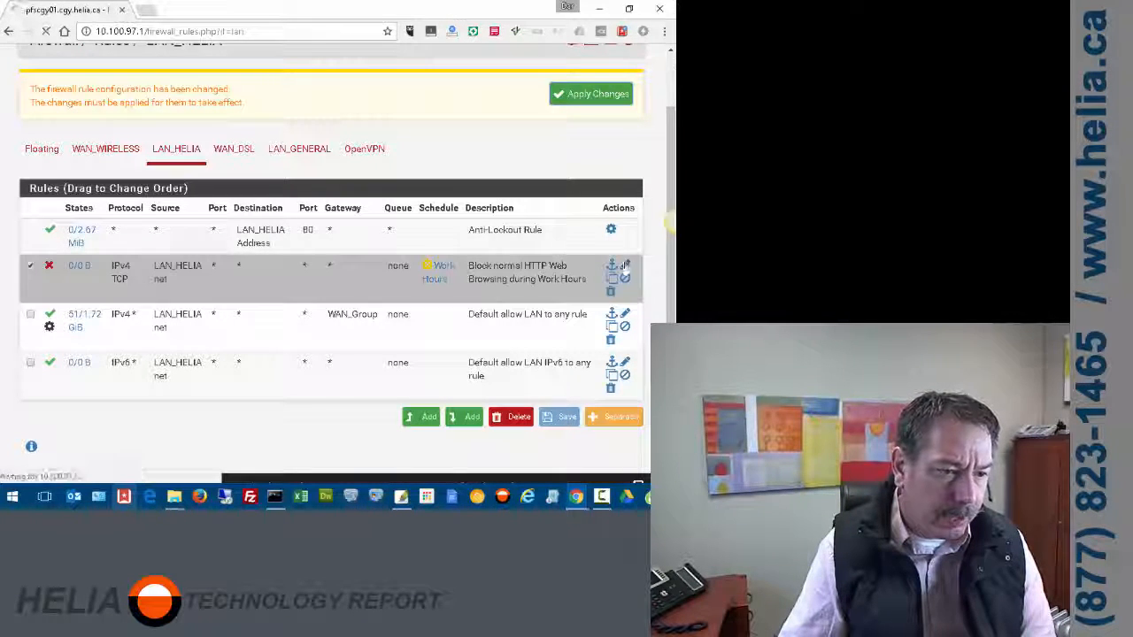
{"action": "scroll", "coordinate": [442, 279], "scroll_direction": "down", "scroll_amount": 4}
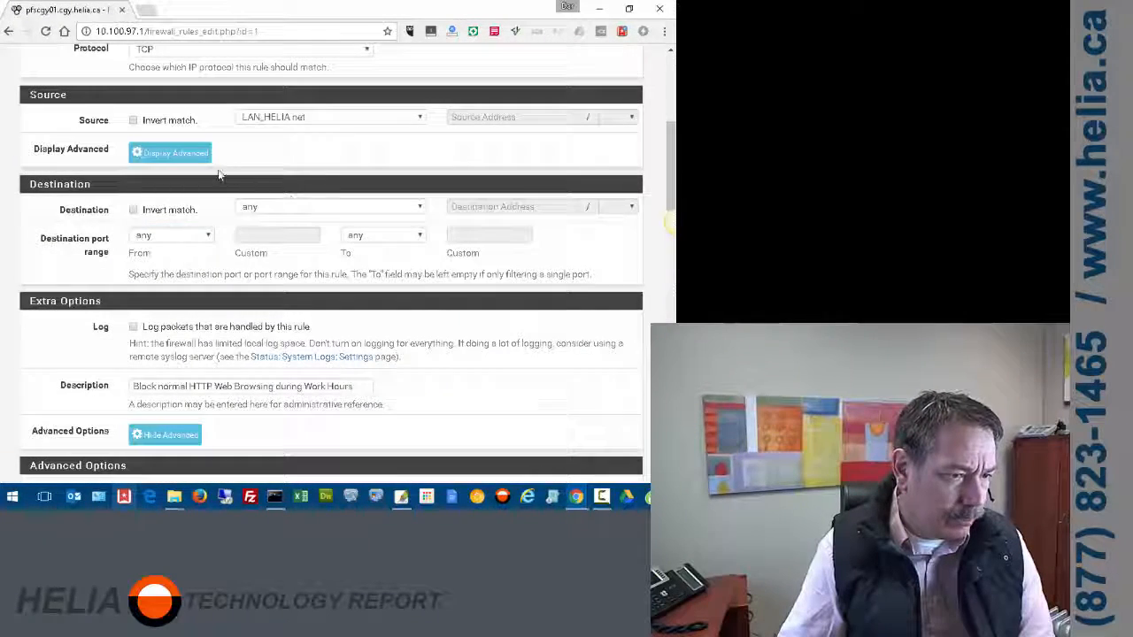
{"action": "left_click", "coordinate": [204, 237]}
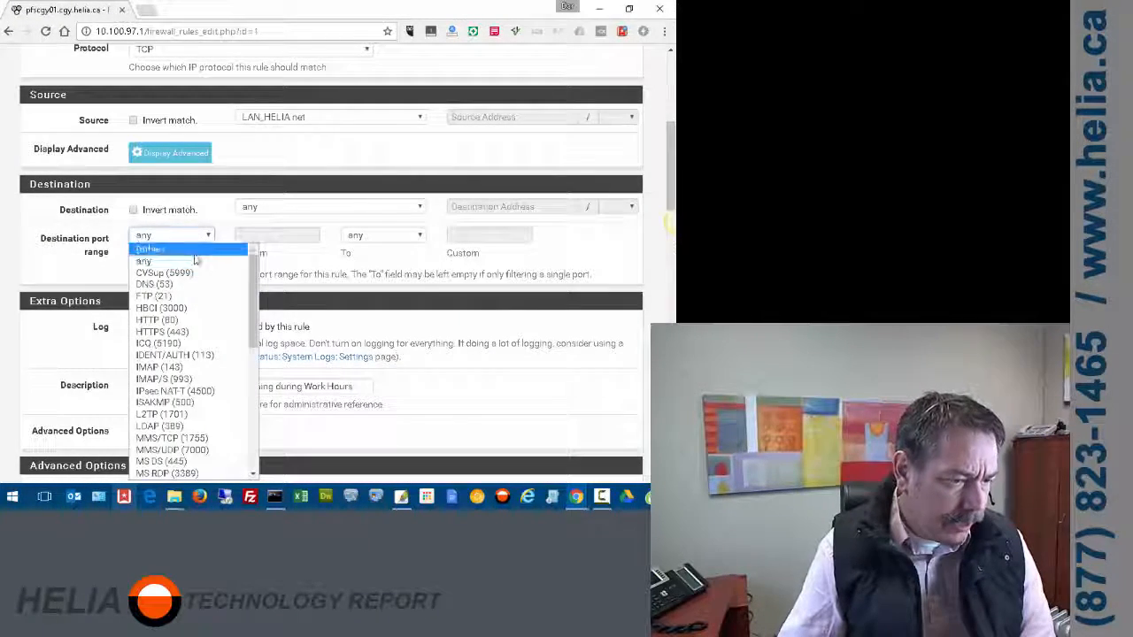
{"action": "left_click", "coordinate": [177, 320]}
{"action": "scroll", "coordinate": [447, 341], "scroll_direction": "down", "scroll_amount": 3}
{"action": "scroll", "coordinate": [240, 354], "scroll_direction": "down", "scroll_amount": 10}
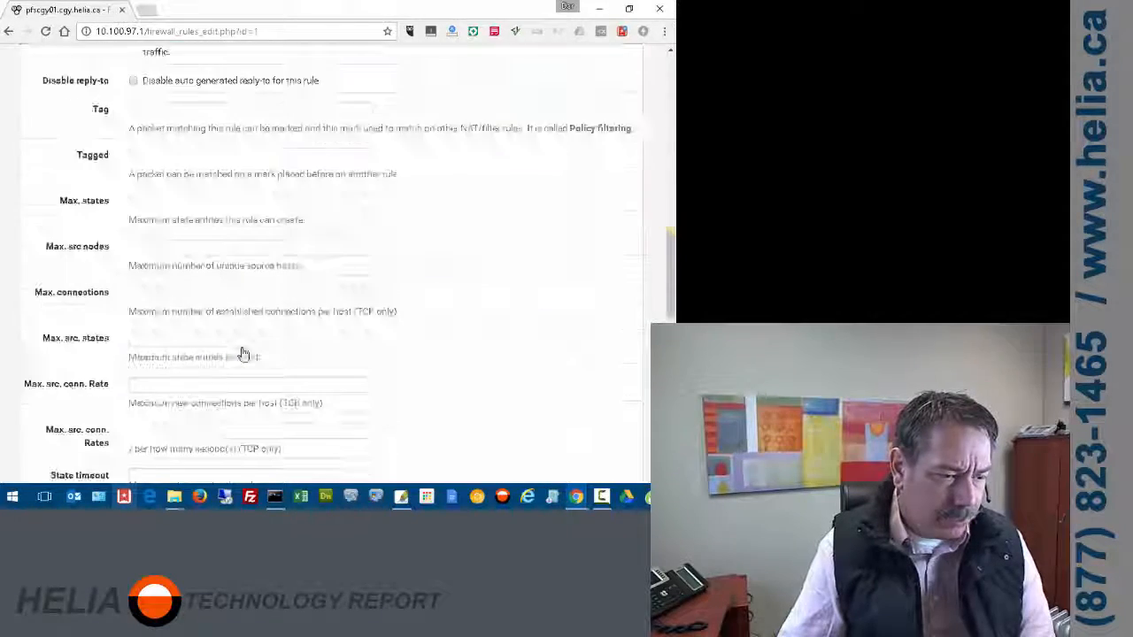
{"action": "left_click", "coordinate": [152, 413]}
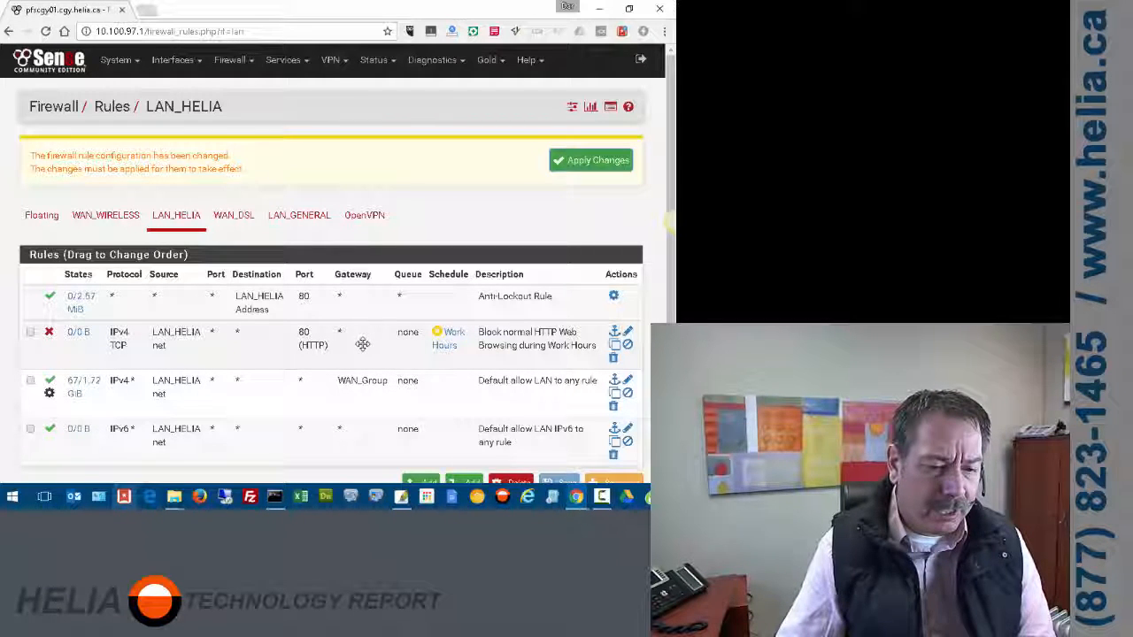
- Start a new firewall alias named The_Big_Wigs with description 'The Admin People'
{"action": "left_click", "coordinate": [220, 60]}
{"action": "left_click", "coordinate": [225, 89]}
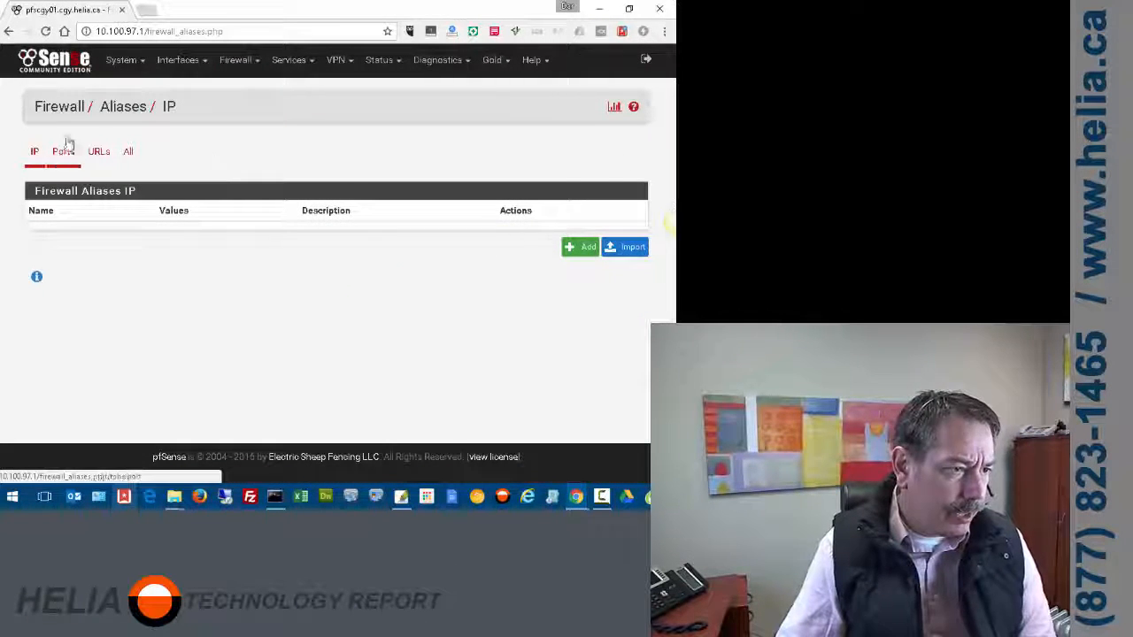
{"action": "left_click", "coordinate": [580, 246]}
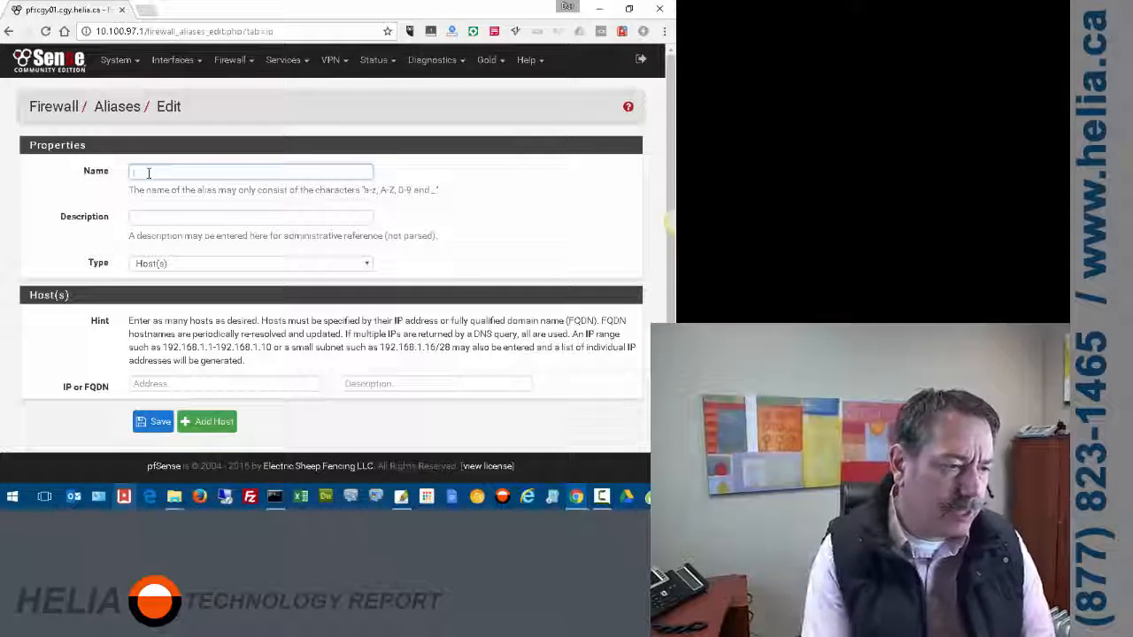
{"action": "type", "text": "TheW"}
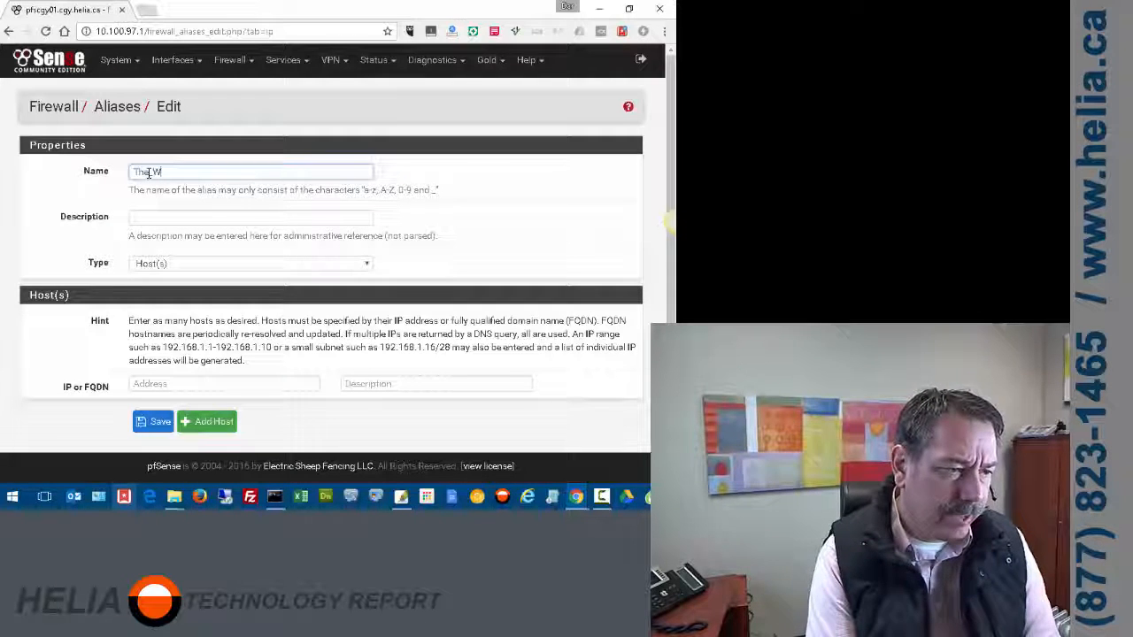
{"action": "key", "text": "BackSpace"}
{"action": "key", "text": "BackSpace"}
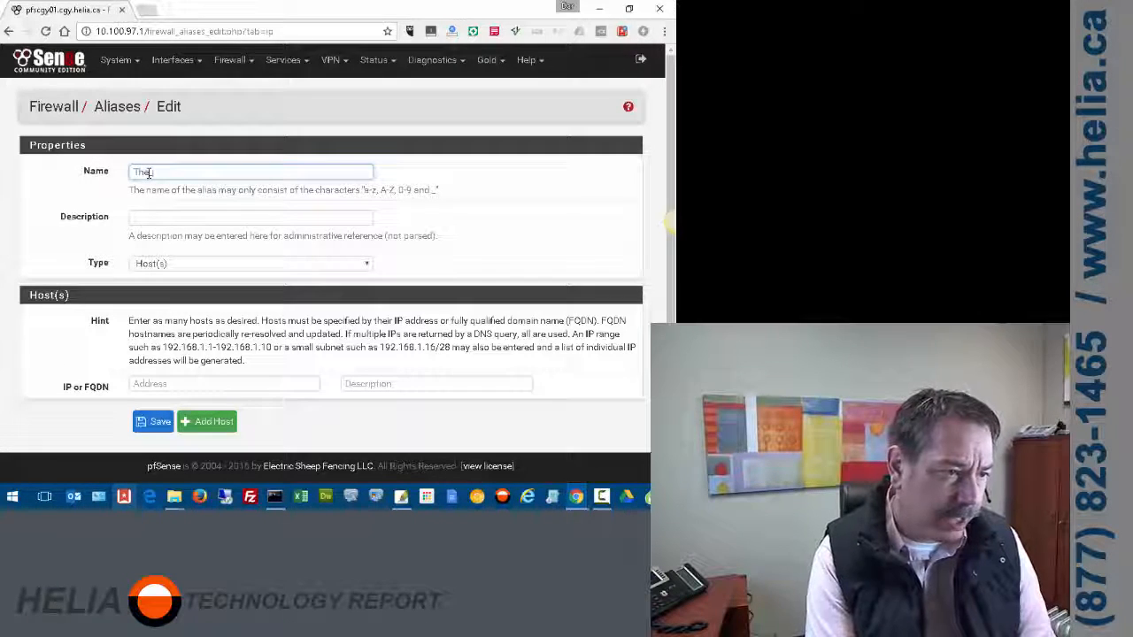
{"action": "type", "text": "W"}
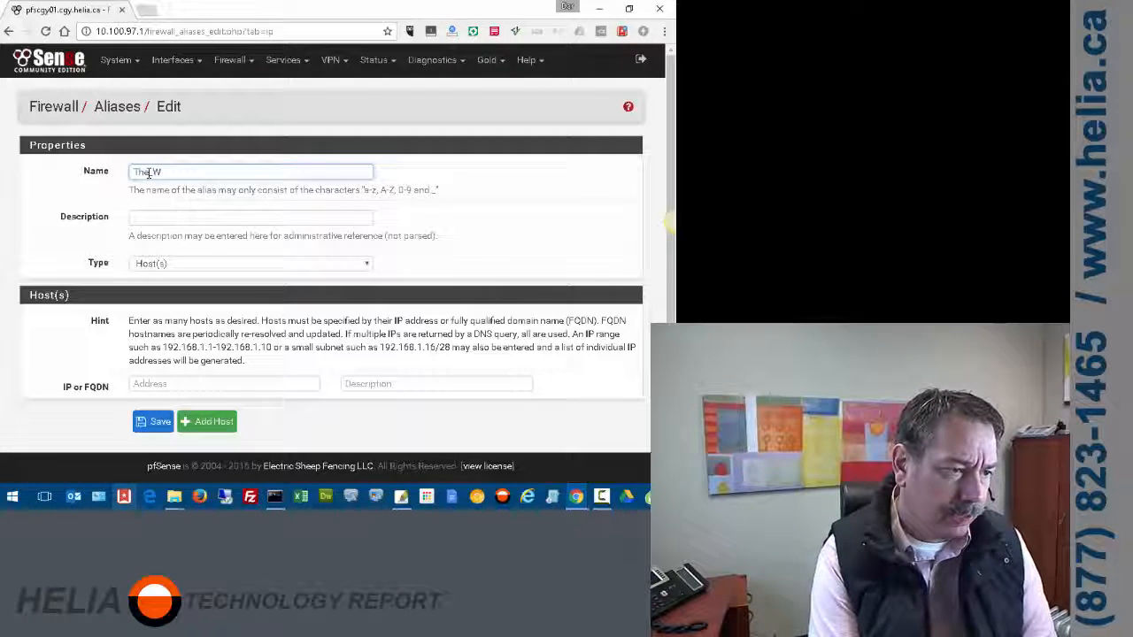
{"action": "key", "text": "BackSpace"}
{"action": "type", "text": "Bag W"}
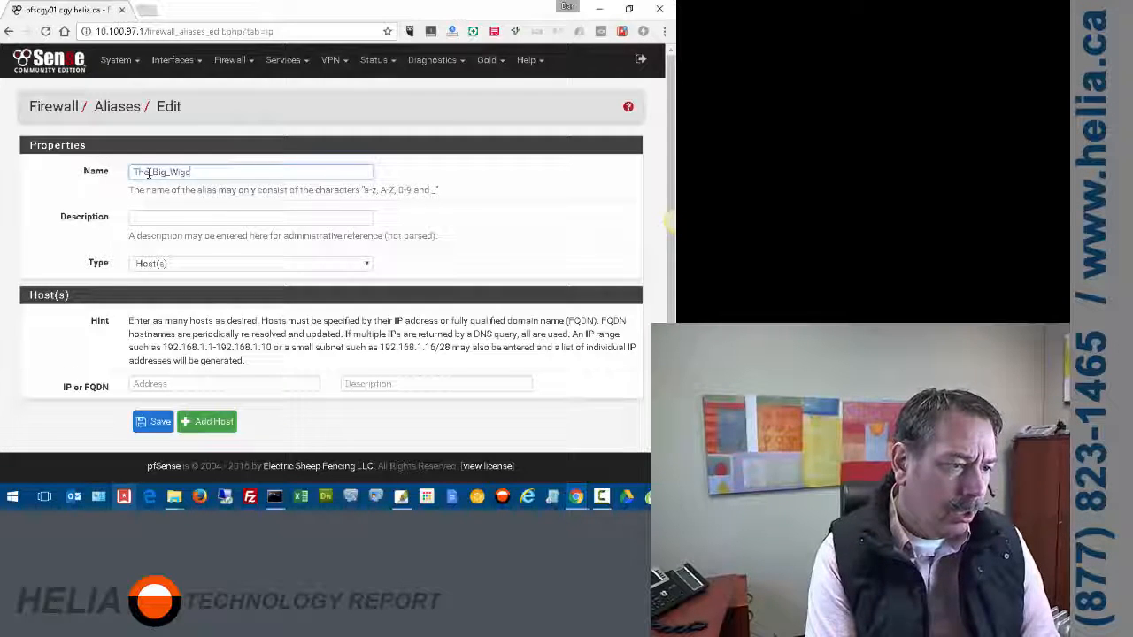
{"action": "key", "text": "Tab"}
{"action": "type", "text": "The Admi"}
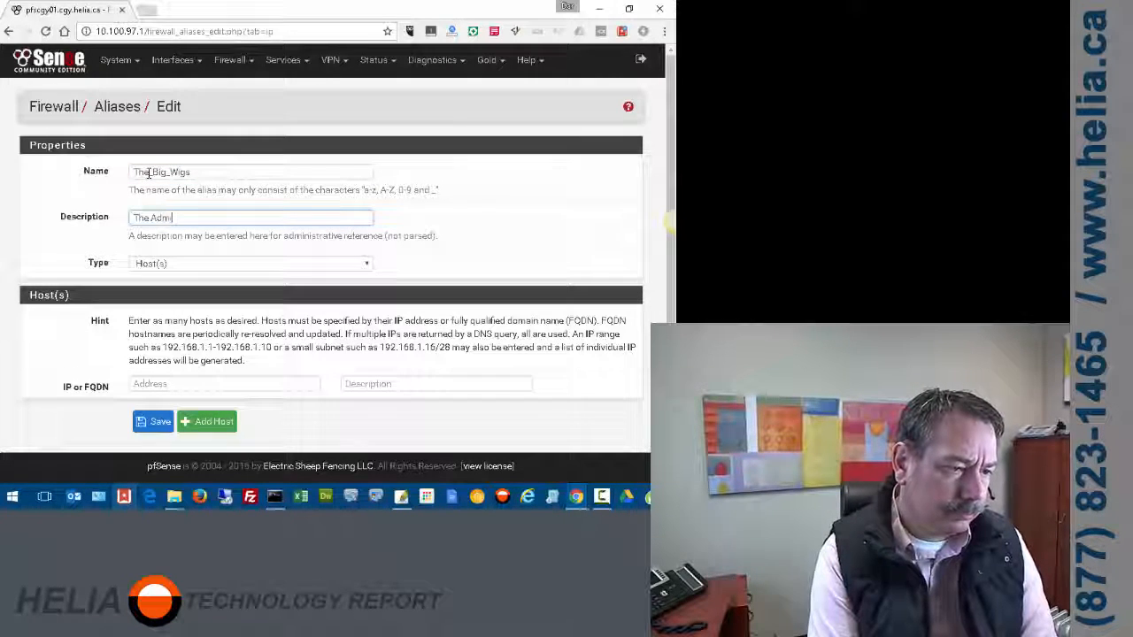
{"action": "type", "text": "n People"}
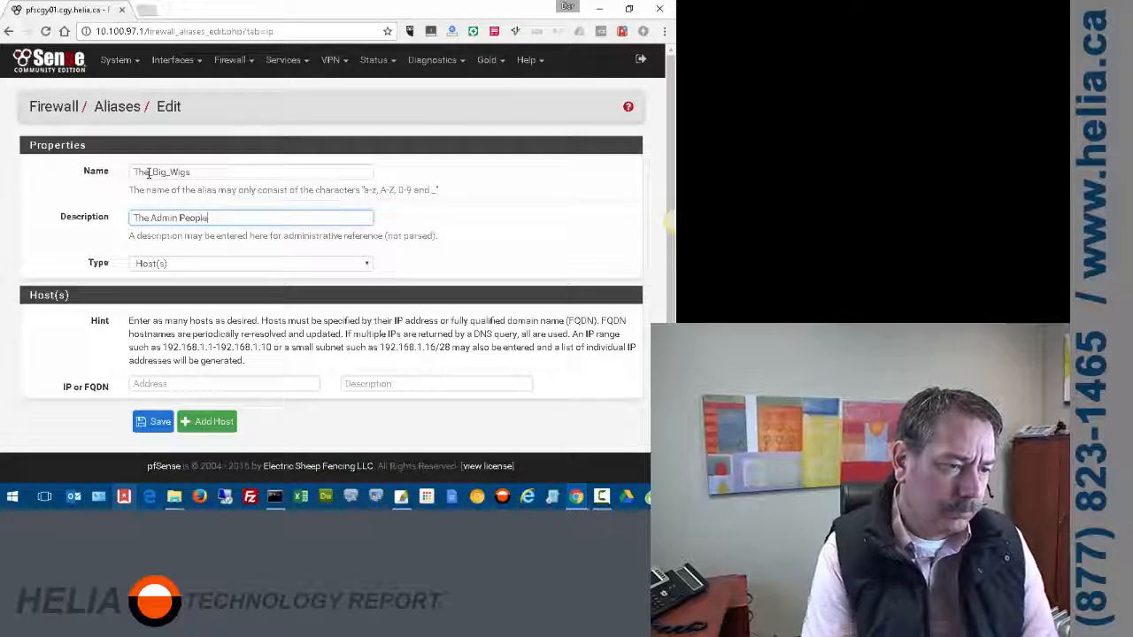
- Add host 10.100.75.10 with a host description, save the alias, and return to Firewall > Rules
{"action": "left_click", "coordinate": [145, 387]}
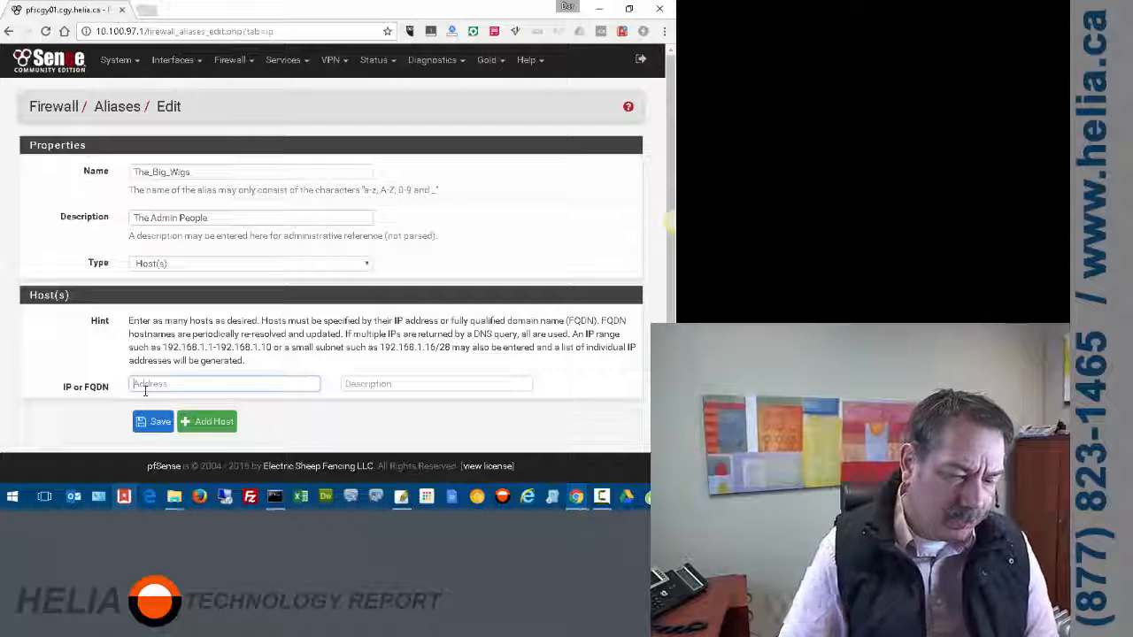
{"action": "type", "text": "10.100."}
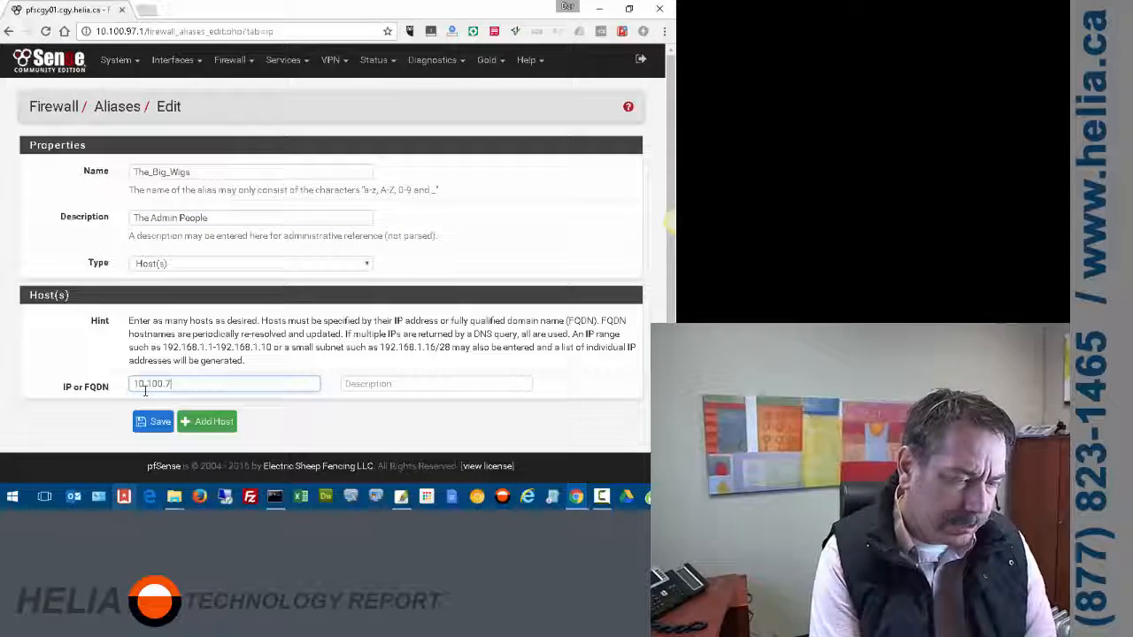
{"action": "type", "text": "75.10"}
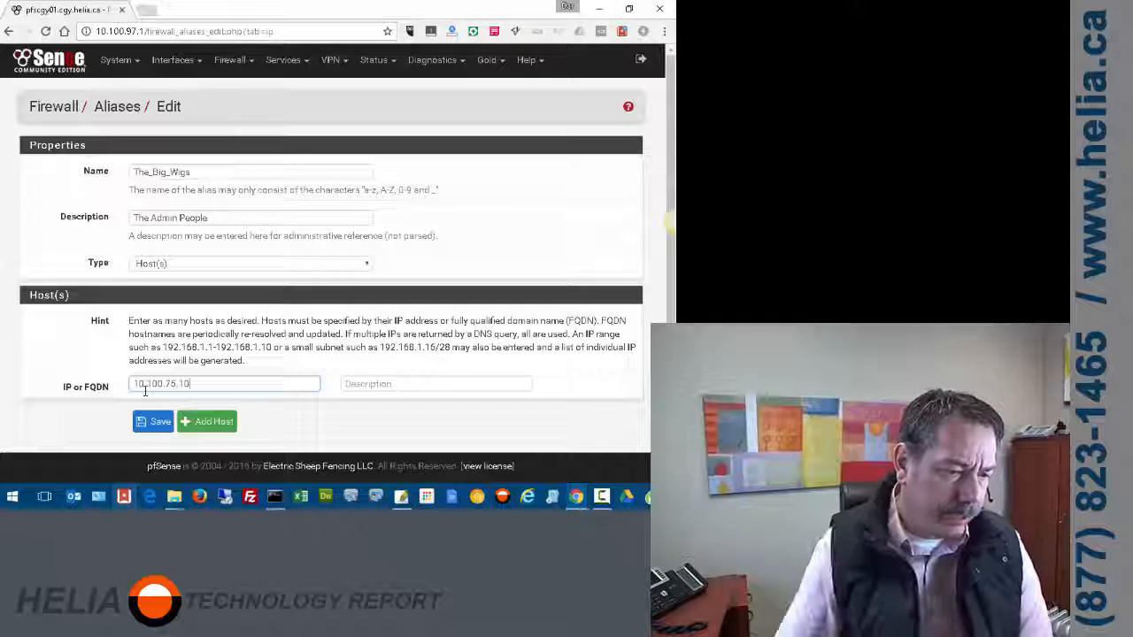
{"action": "left_click", "coordinate": [363, 383]}
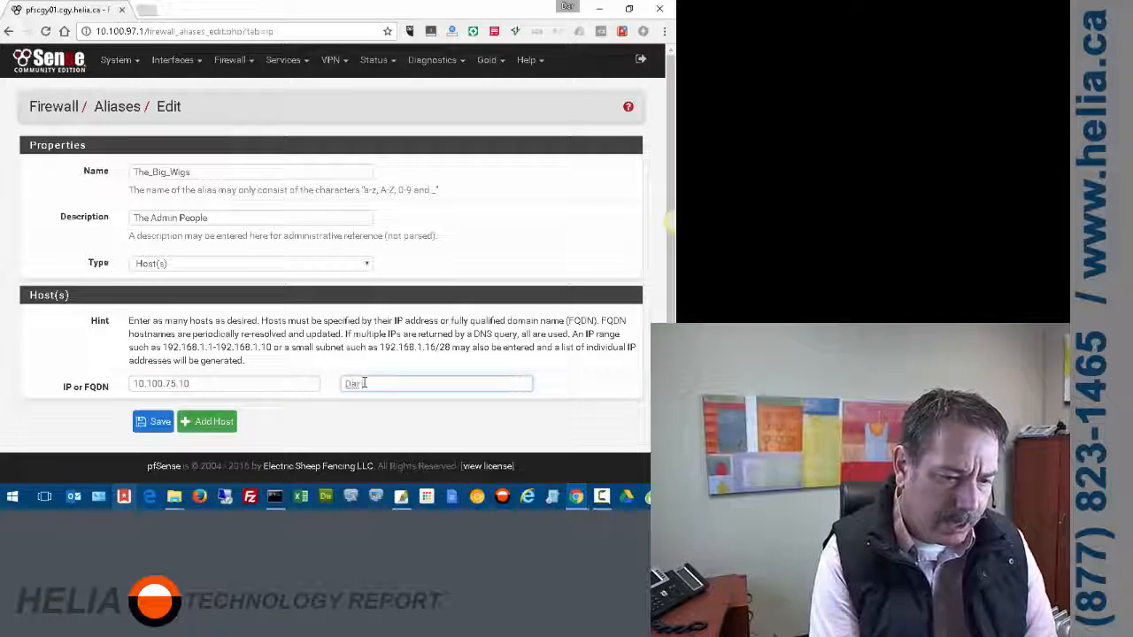
{"action": "left_click", "coordinate": [152, 425]}
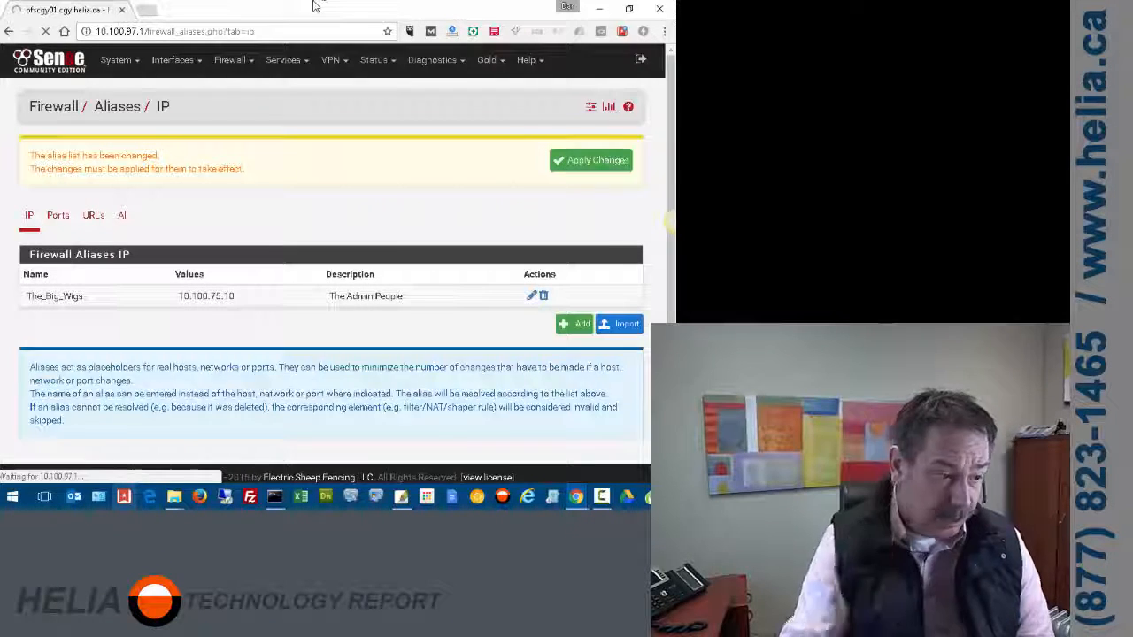
{"action": "left_click", "coordinate": [235, 59]}
{"action": "left_click", "coordinate": [237, 130]}
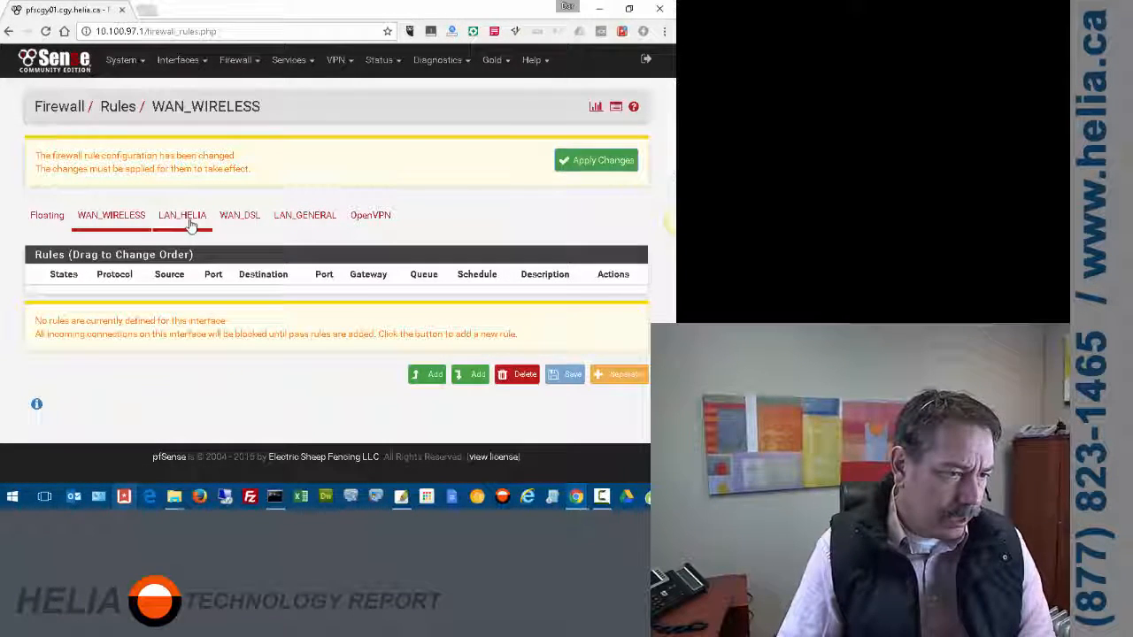
- Start a new top rule on LAN_HELIA with source single host or alias The_Big_Wigs
{"action": "left_click", "coordinate": [184, 219]}
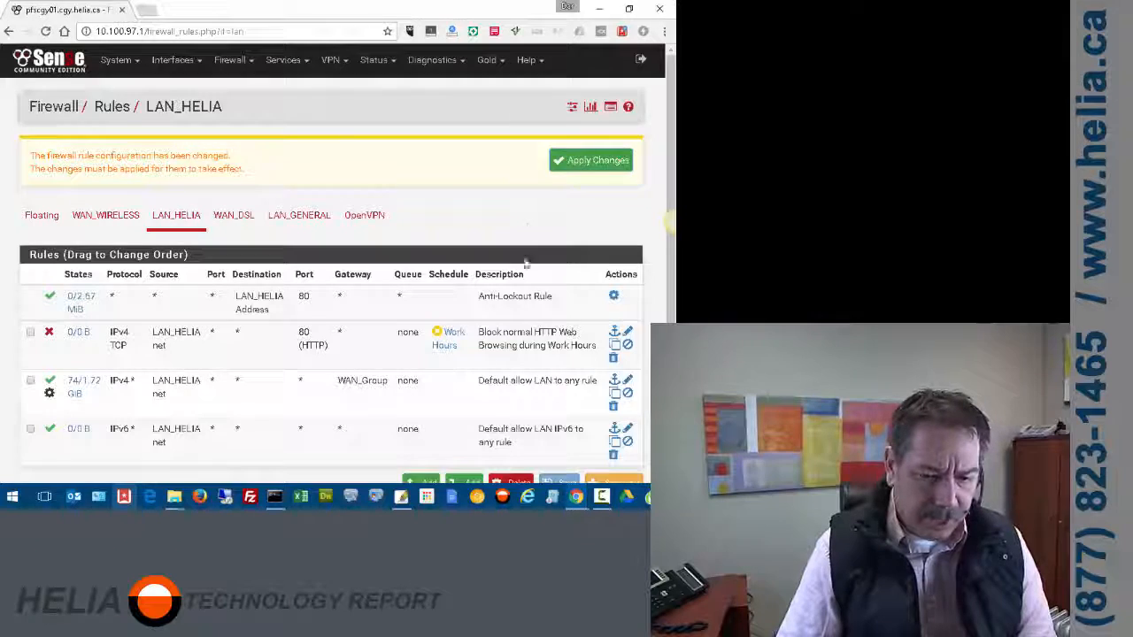
{"action": "scroll", "coordinate": [525, 257], "scroll_direction": "down", "scroll_amount": 1}
{"action": "left_click", "coordinate": [426, 420]}
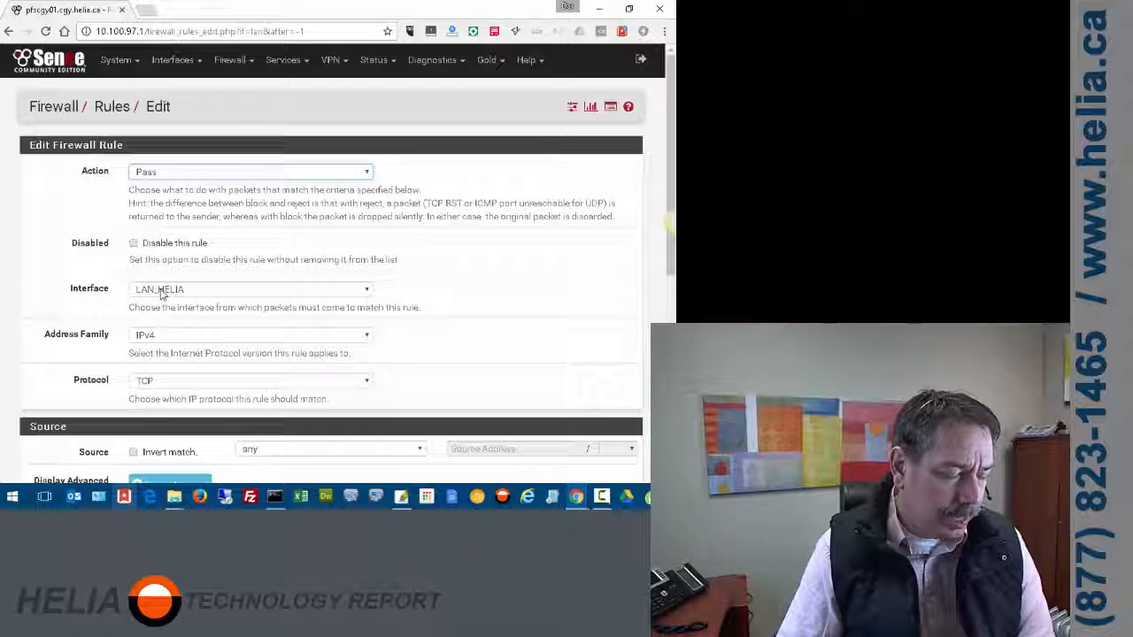
{"action": "scroll", "coordinate": [503, 292], "scroll_direction": "down", "scroll_amount": 3}
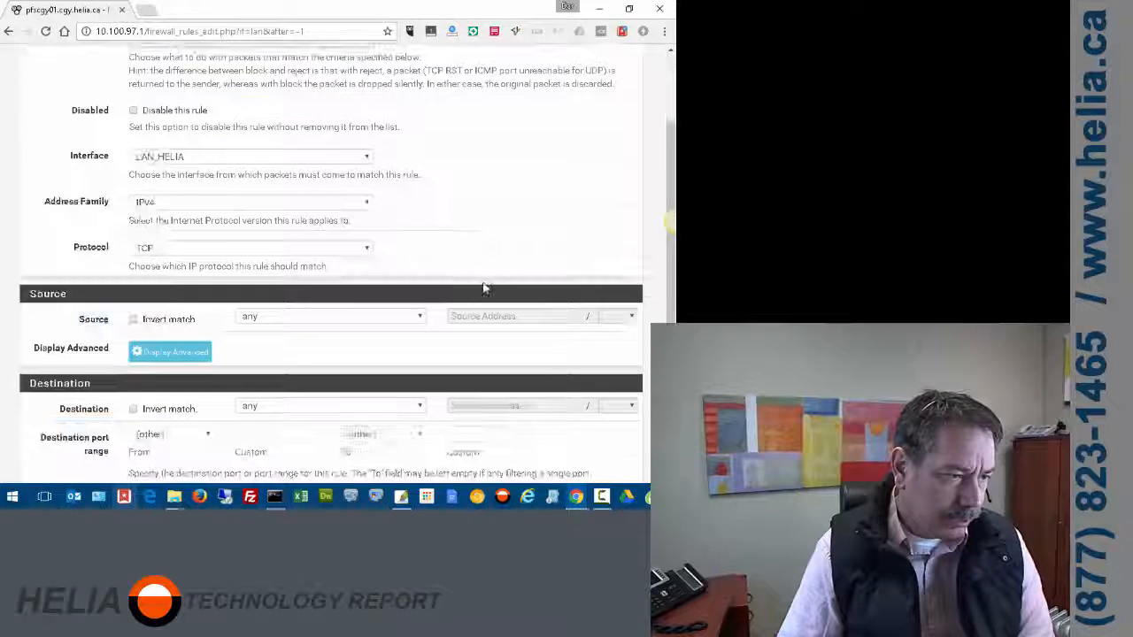
{"action": "scroll", "coordinate": [443, 275], "scroll_direction": "down", "scroll_amount": 2}
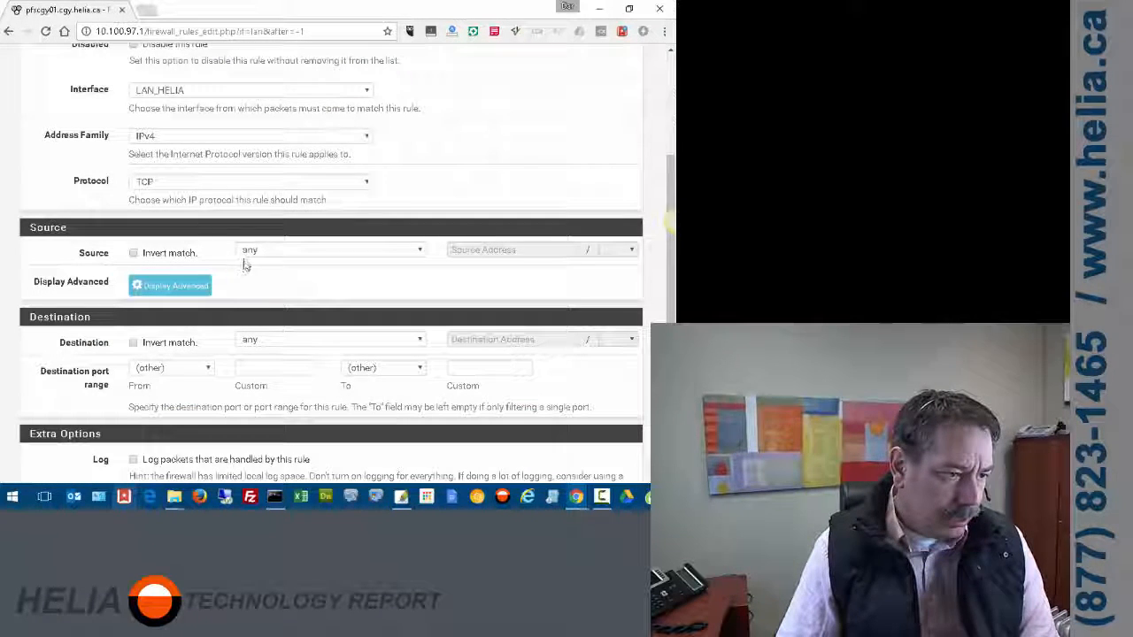
{"action": "left_click", "coordinate": [276, 251]}
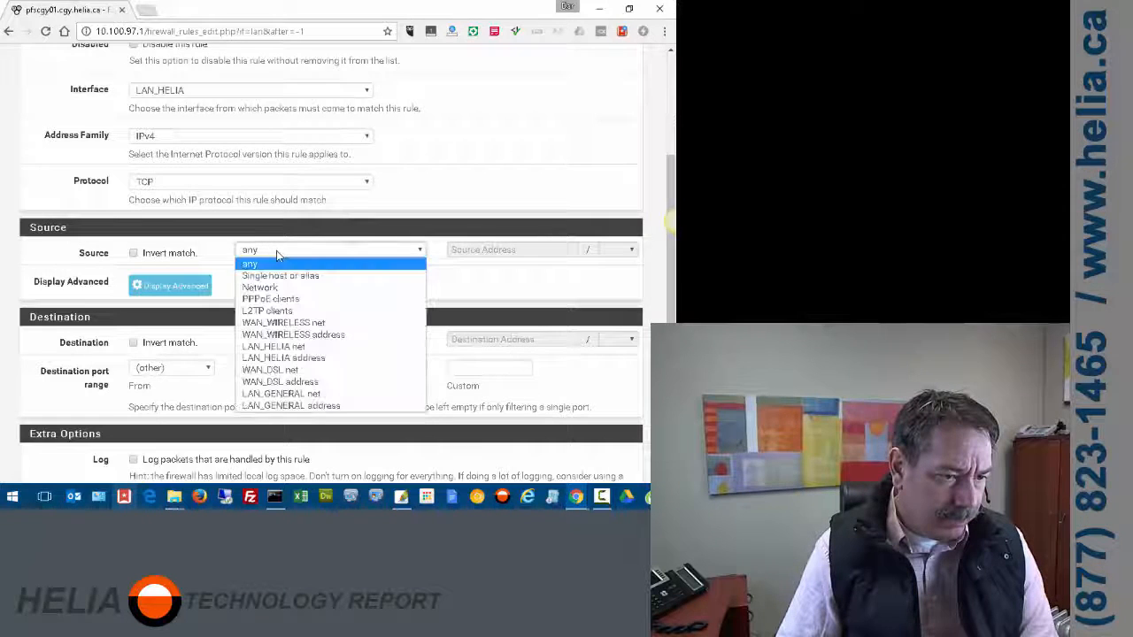
{"action": "left_click", "coordinate": [276, 265]}
{"action": "left_click", "coordinate": [504, 253]}
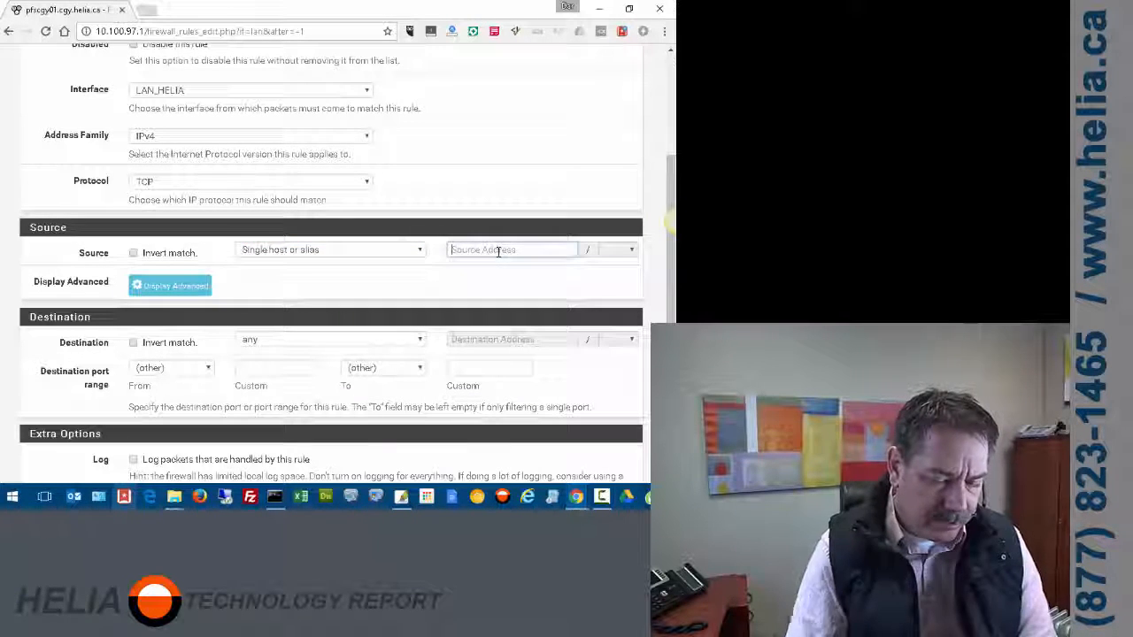
{"action": "type", "text": "The_Big_Wigs"}
{"action": "key", "text": "Return"}
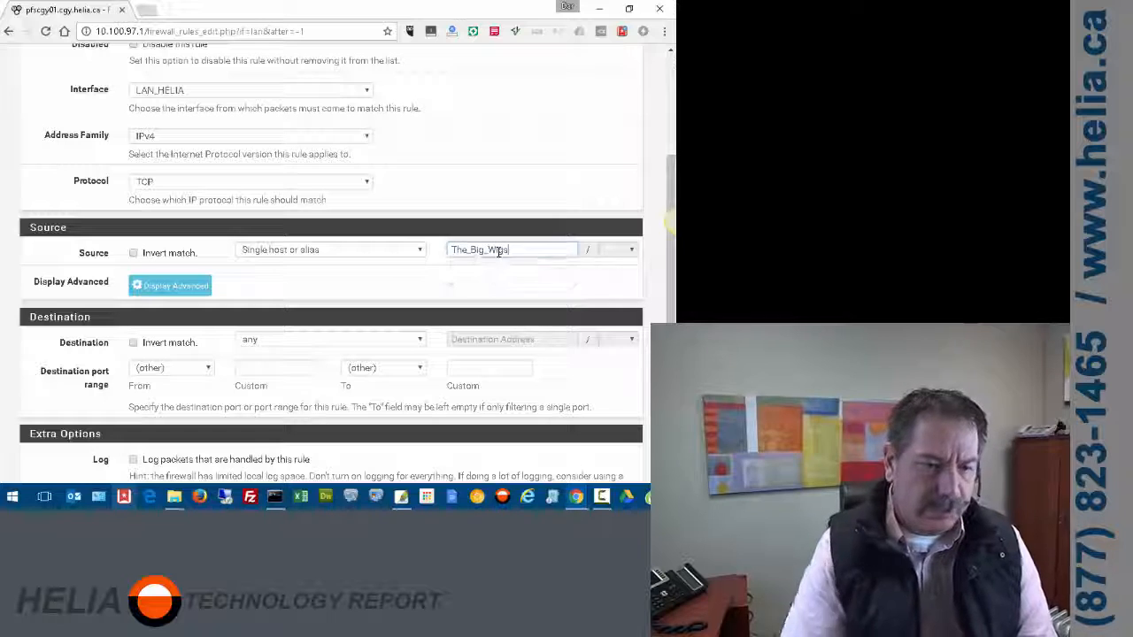
- Describe it 'Allow HTTP All traffic to the admin people always' and save the pass rule
{"action": "scroll", "coordinate": [382, 129], "scroll_direction": "down", "scroll_amount": 1}
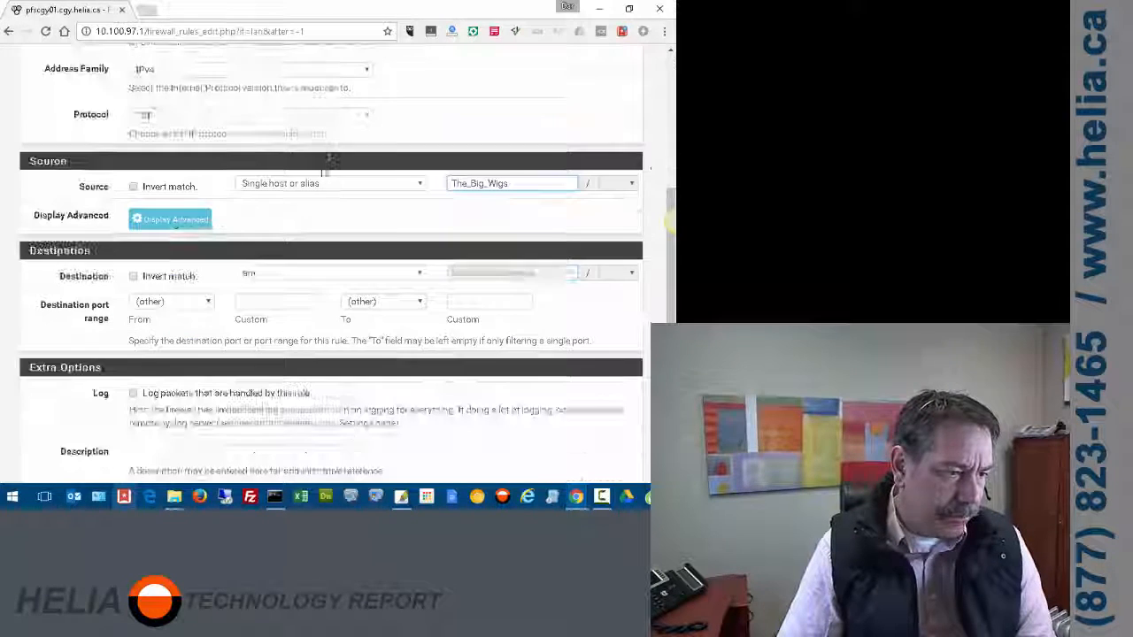
{"action": "scroll", "coordinate": [332, 284], "scroll_direction": "down", "scroll_amount": 2}
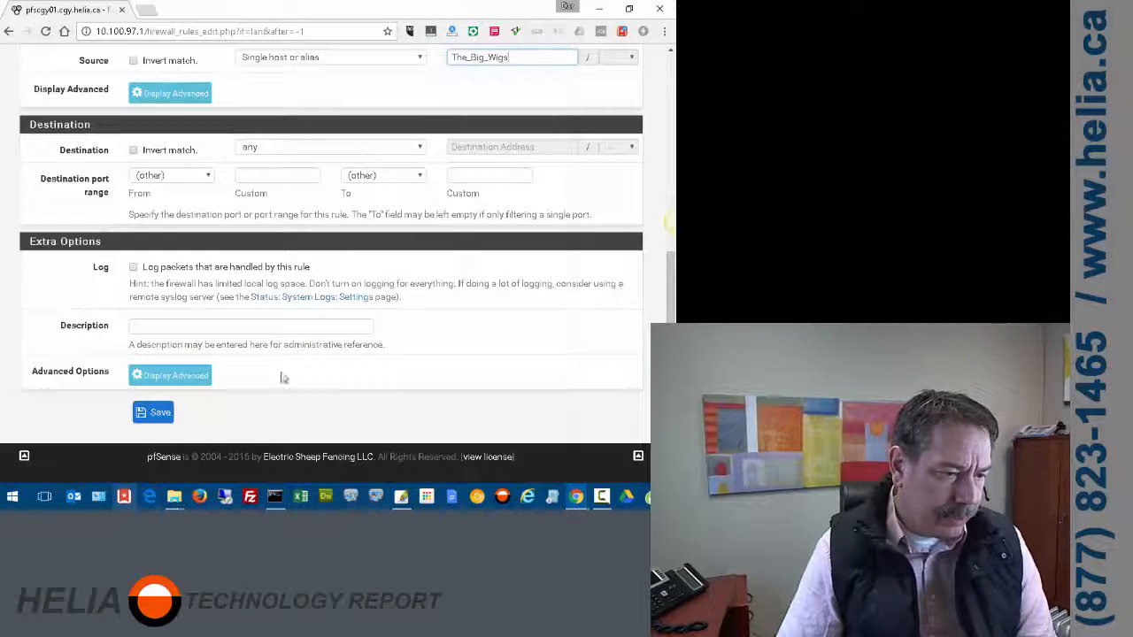
{"action": "left_click", "coordinate": [235, 326]}
{"action": "type", "text": "Allow "}
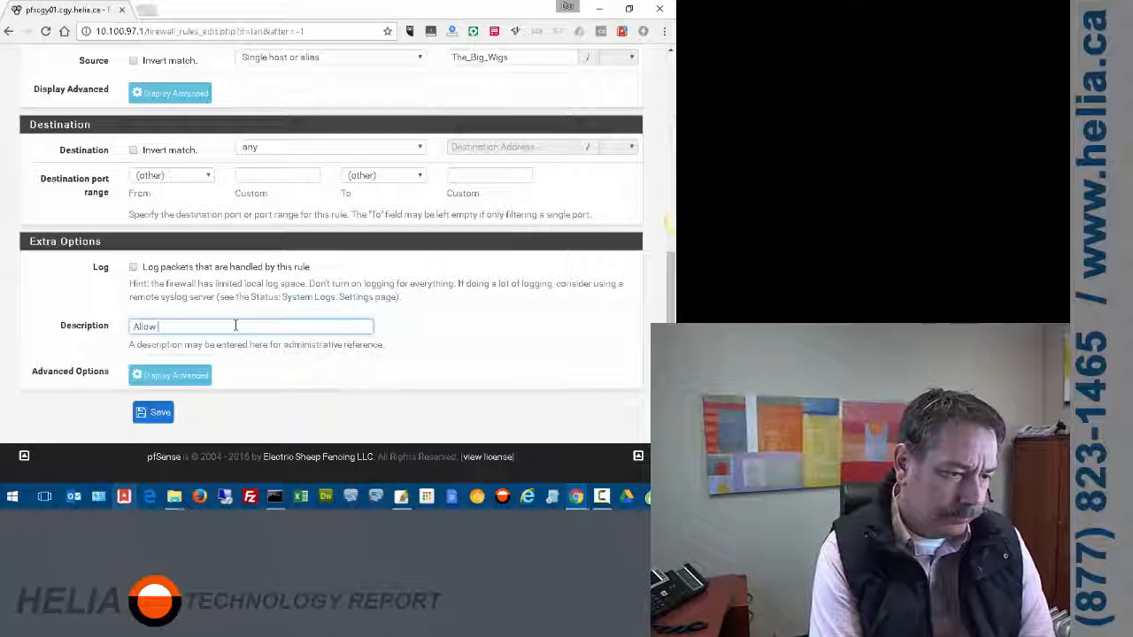
{"action": "type", "text": "HTTP "}
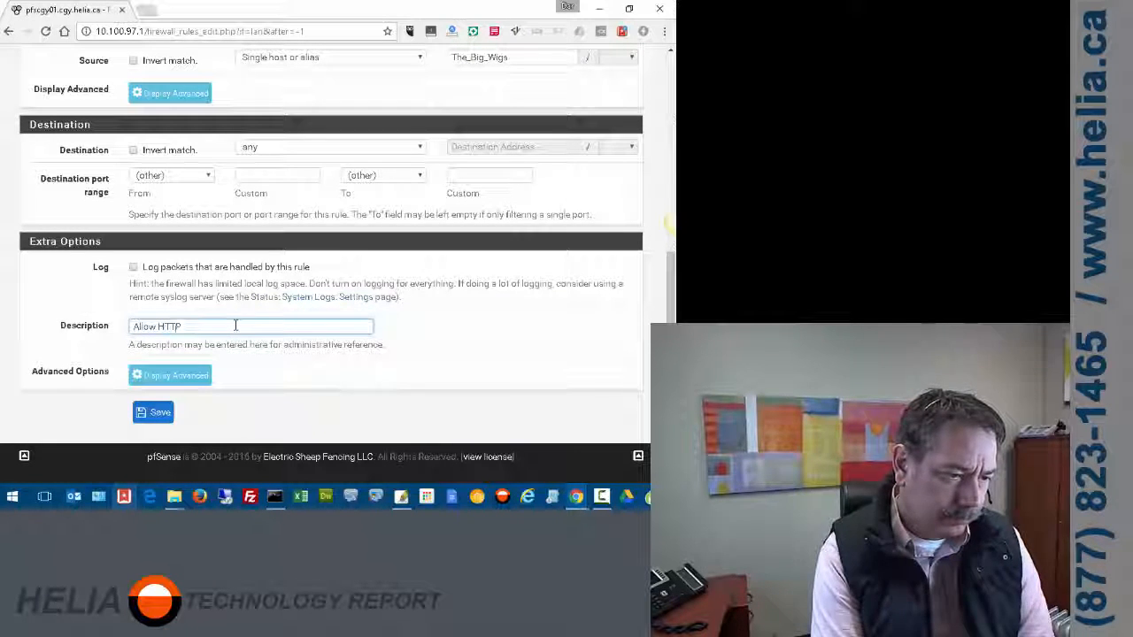
{"action": "key", "text": "BackSpace"}
{"action": "key", "text": "BackSpace"}
{"action": "key", "text": "BackSpace"}
{"action": "key", "text": "BackSpace"}
{"action": "key", "text": "BackSpace"}
{"action": "type", "text": "All tr"}
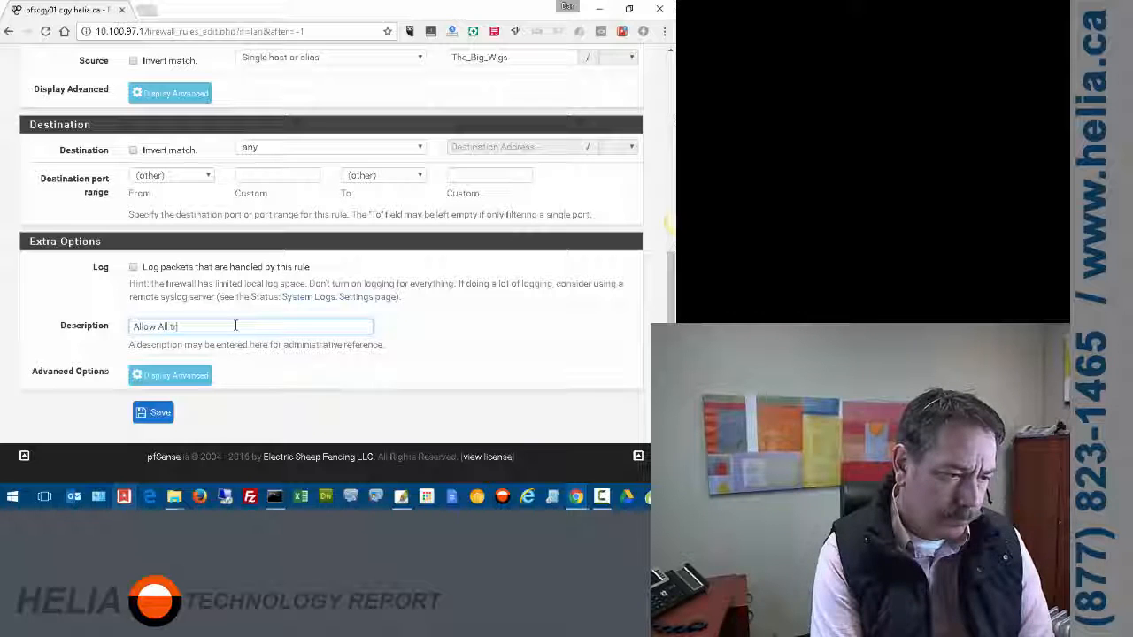
{"action": "type", "text": "affic to the a"}
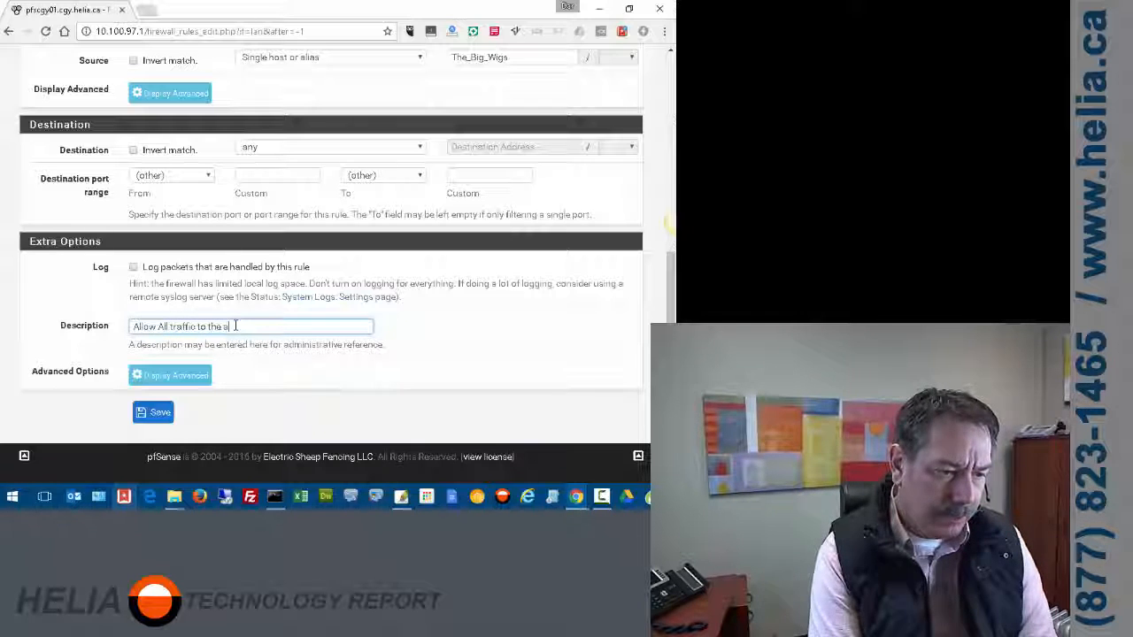
{"action": "type", "text": "dmin people always"}
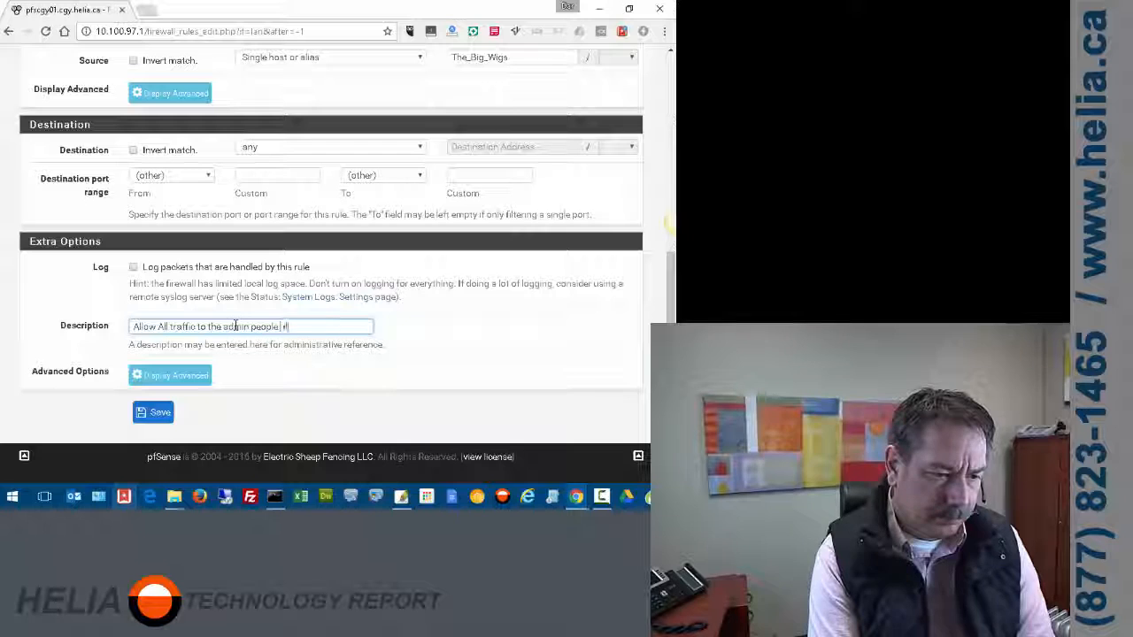
{"action": "left_click", "coordinate": [153, 414]}
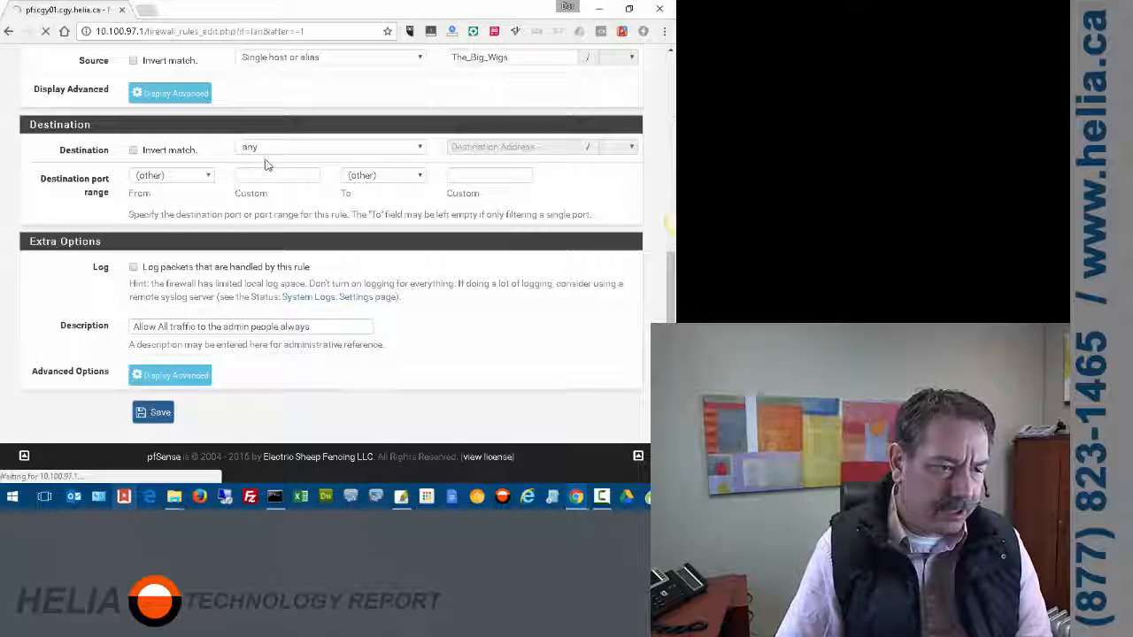
- Review the LAN_HELIA rules list, checking The_Big_Wigs alias and Work_Hours schedule details
{"action": "scroll", "coordinate": [357, 194], "scroll_direction": "down", "scroll_amount": 3}
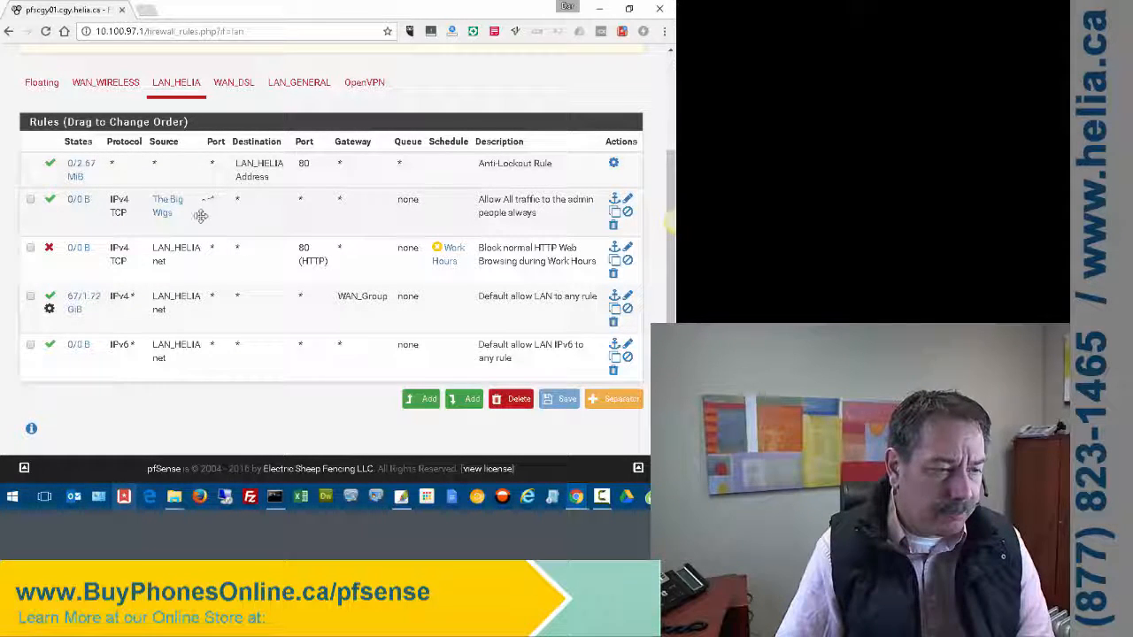
{"action": "mouse_move", "coordinate": [160, 221]}
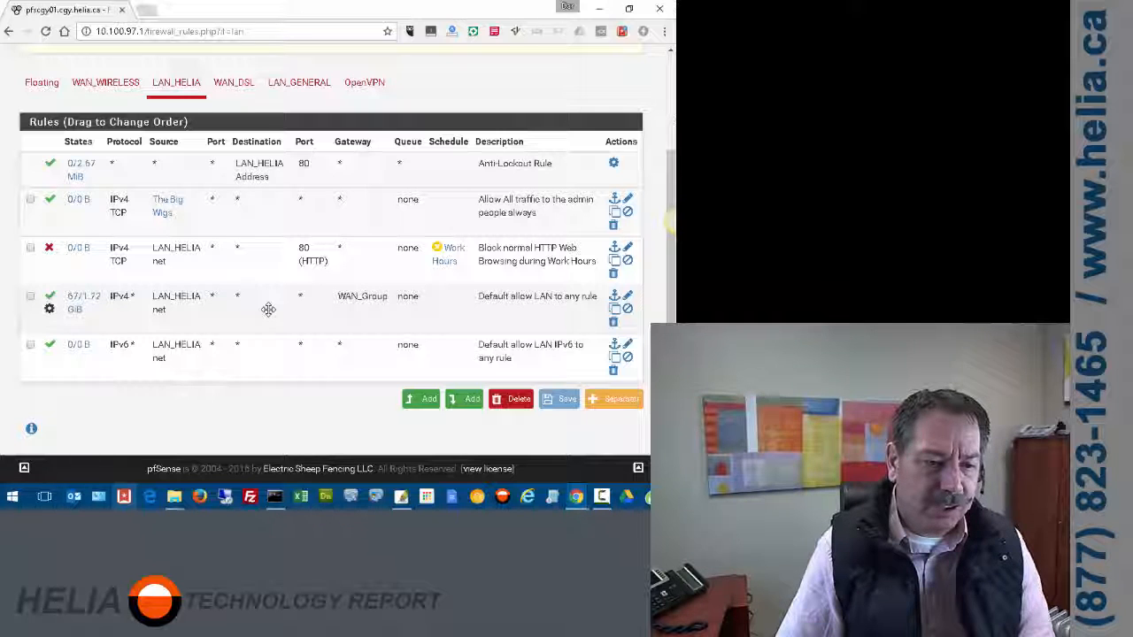
{"action": "mouse_move", "coordinate": [450, 268]}
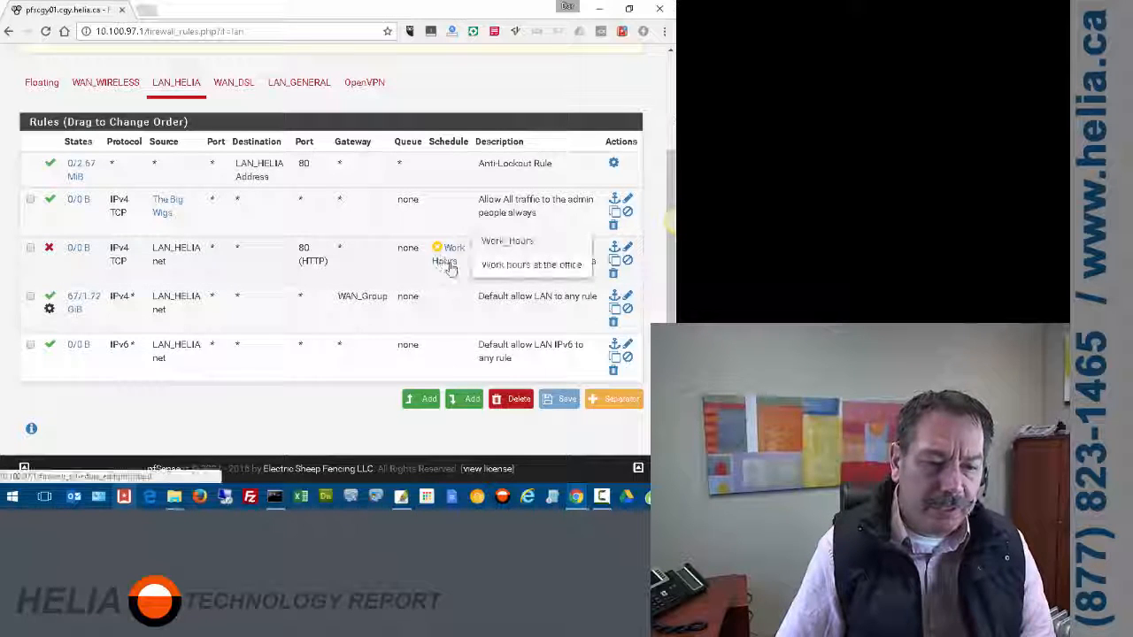